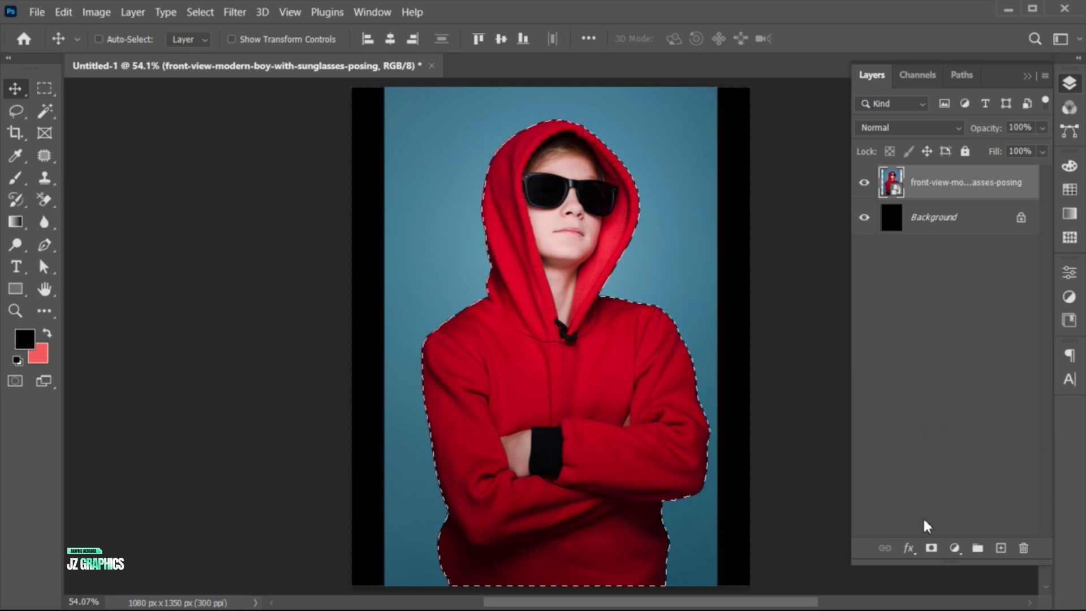
Step: Scale the boy photo to about 91%, move him lower, and nudge him slightly right
key("z")
left_click_drag(656, 514, 635, 515)
key("ctrl+t")
left_click_drag(703, 569, 680, 562)
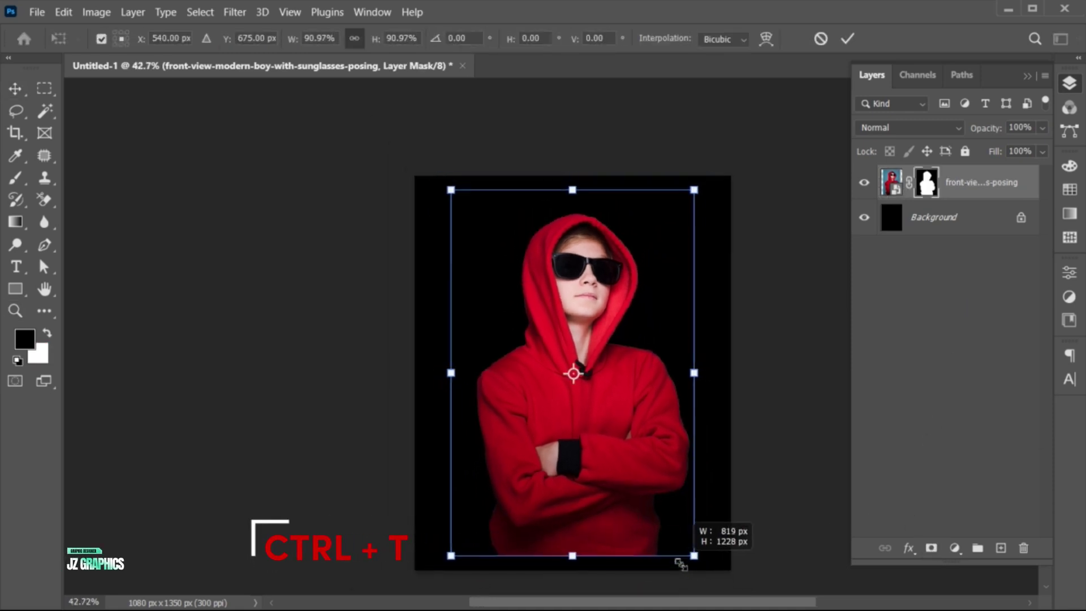
left_click_drag(637, 501, 606, 514)
left_click(848, 38)
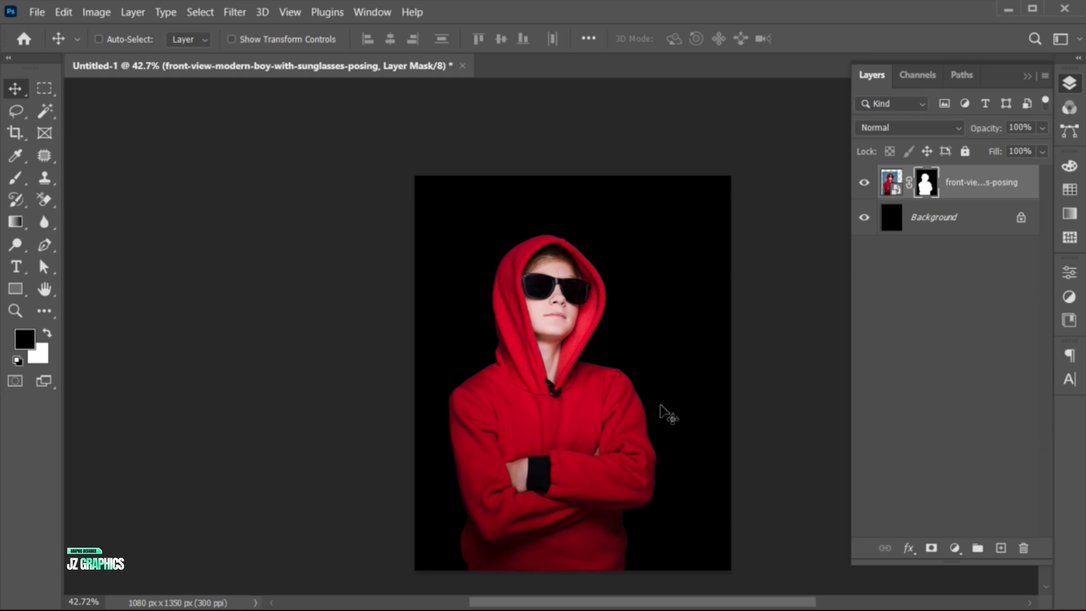
scroll(667, 413, "up", 2)
left_click_drag(590, 434, 600, 433)
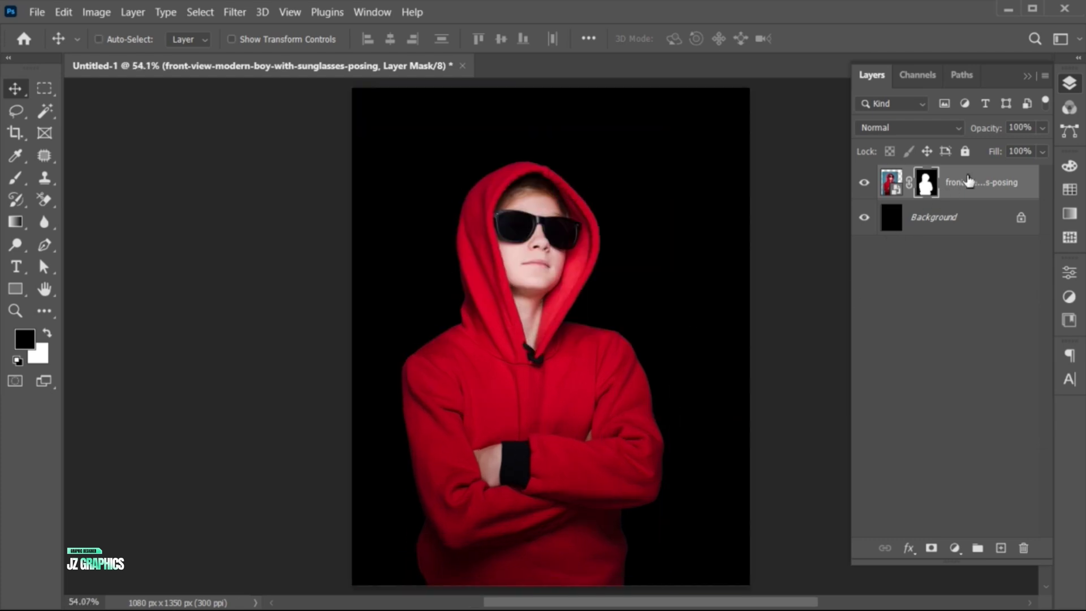
Step: Start a new horizontal text layer on the hoodie reading 'silence'
key("ctrl+2")
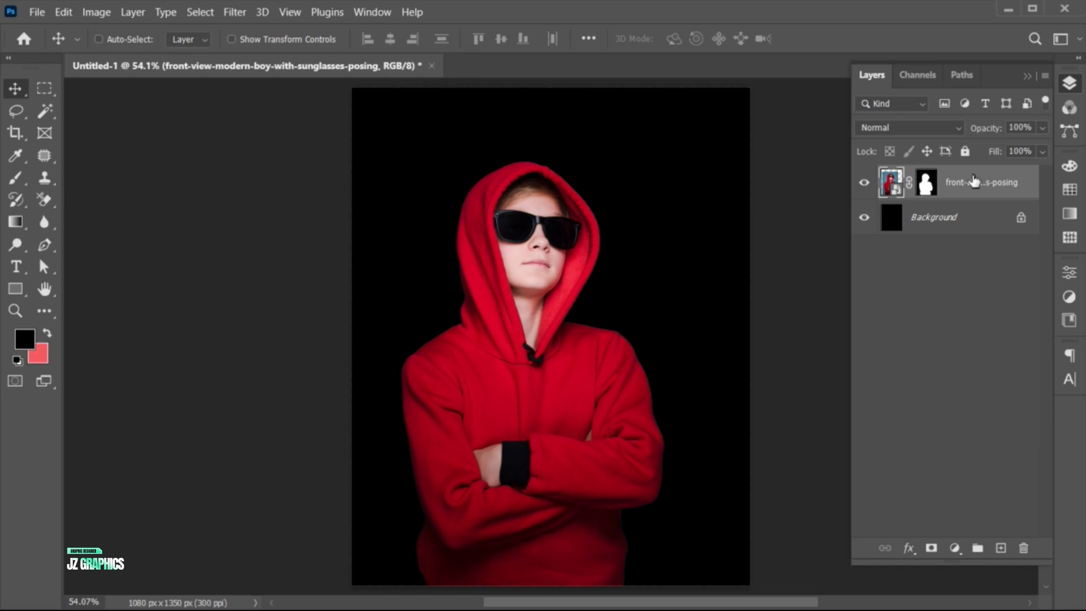
left_click(18, 273)
left_click(482, 428)
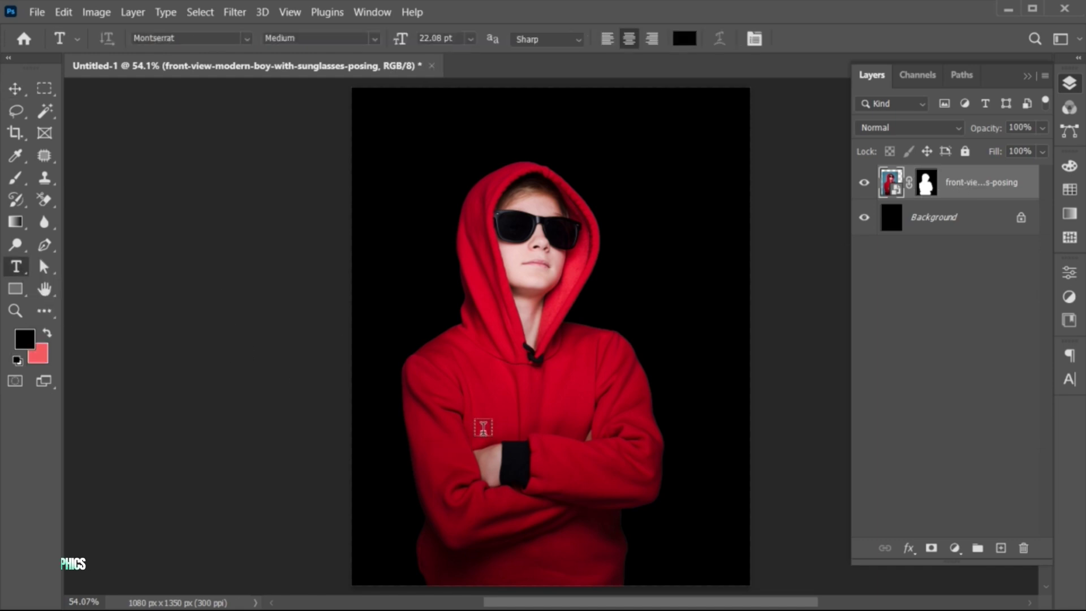
left_click(482, 428)
type("silence")
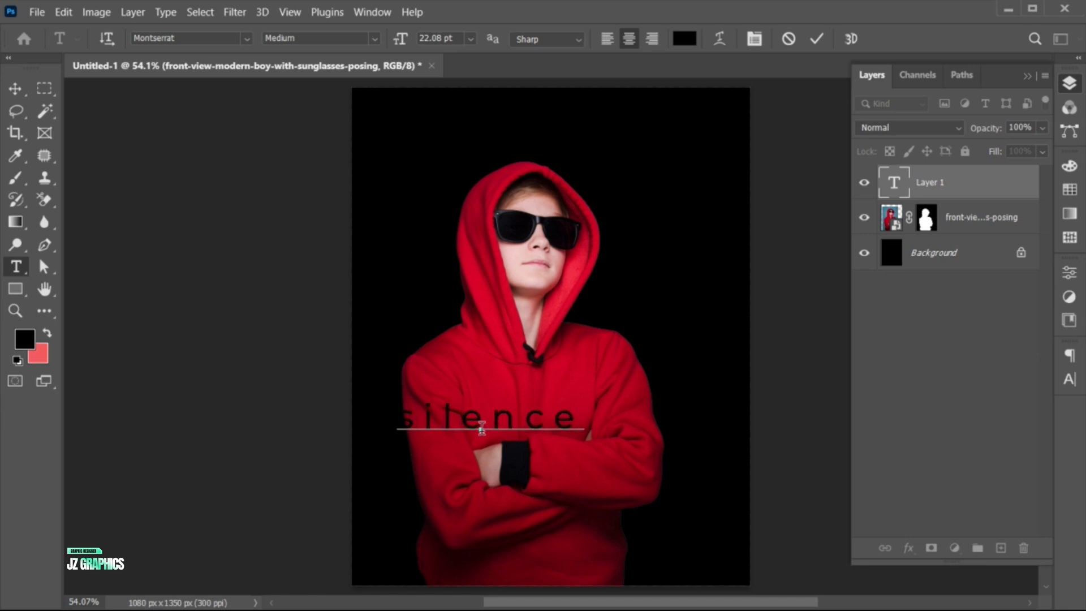
Step: Set the 'silence' text to Roboto Black in pure white
key("ctrl+a")
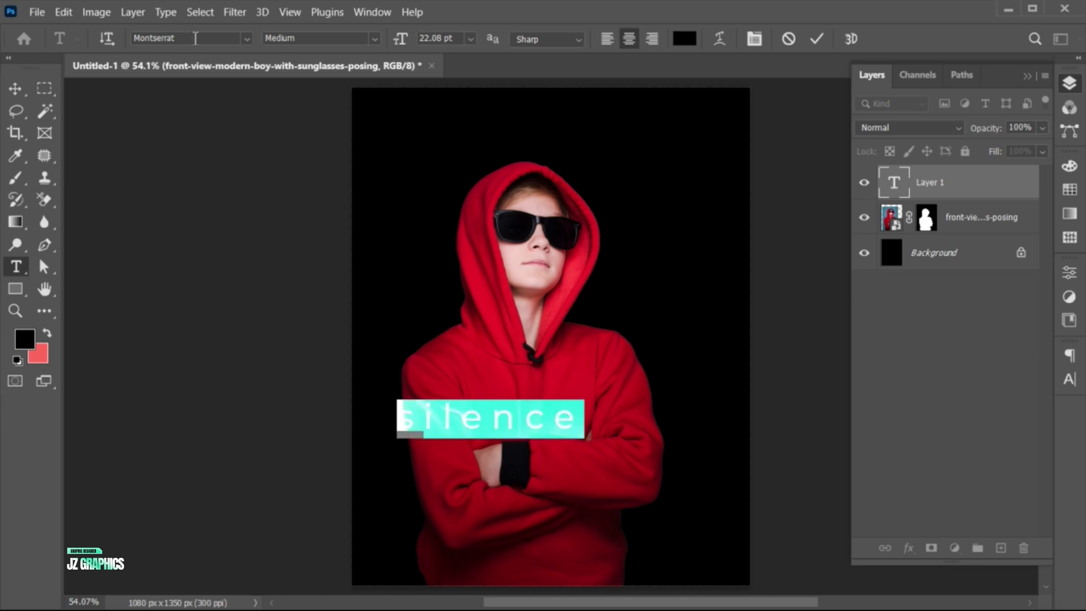
left_click(195, 38)
type("roboto")
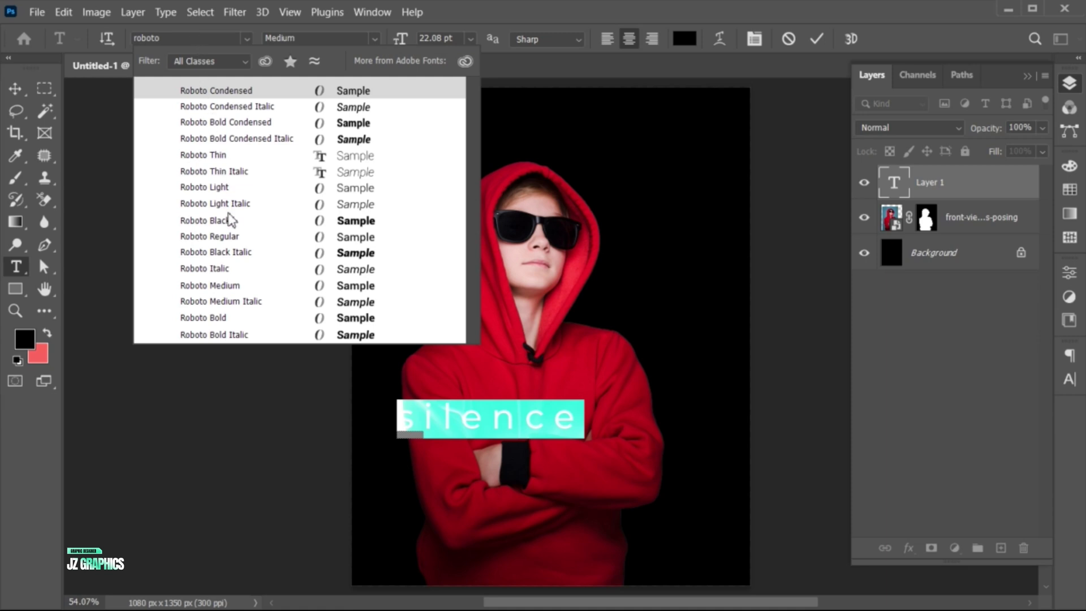
left_click(228, 219)
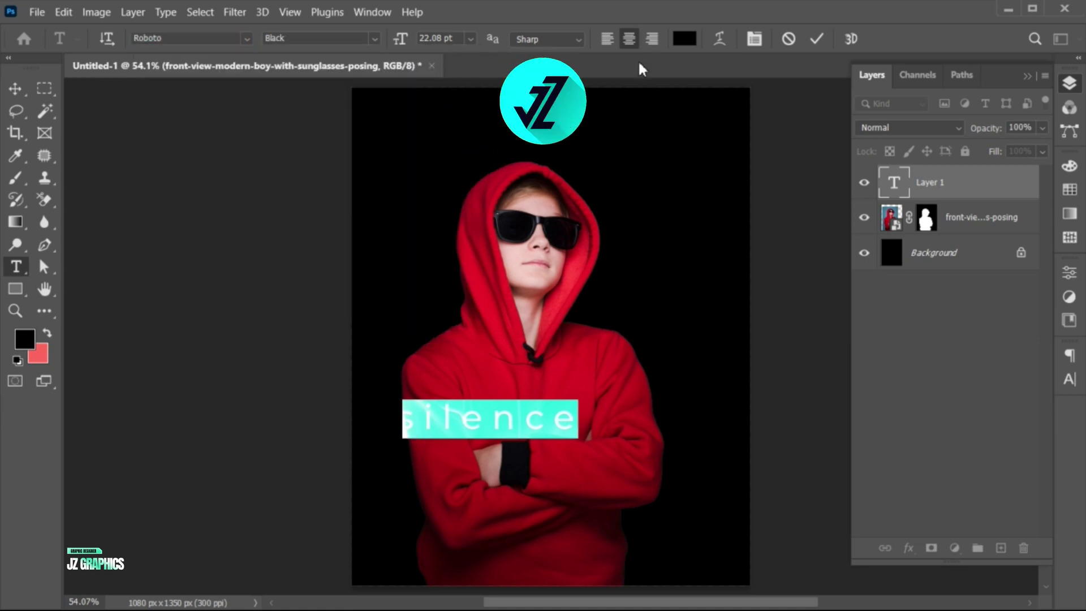
left_click(684, 39)
left_click(490, 176)
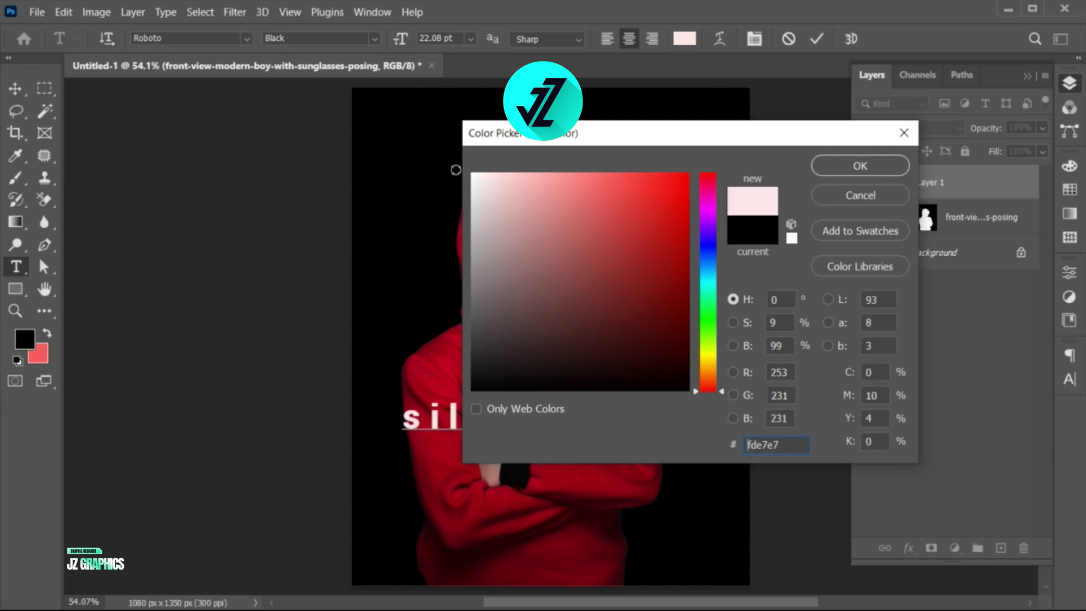
left_click_drag(455, 170, 457, 170)
left_click(848, 164)
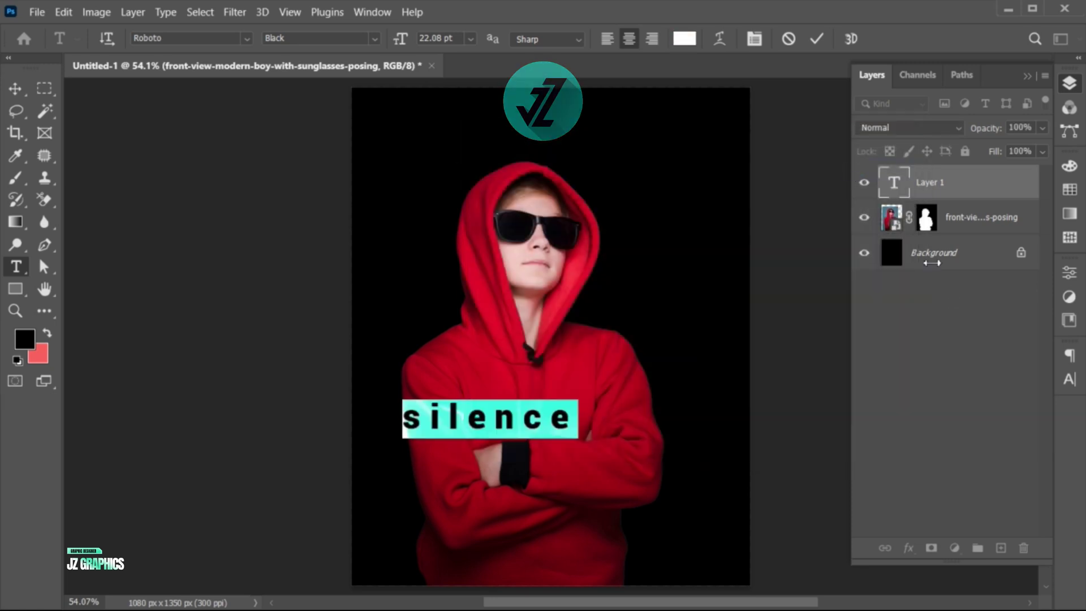
Step: Give the text tracking -20 and All Caps, then commit it
left_click(1069, 380)
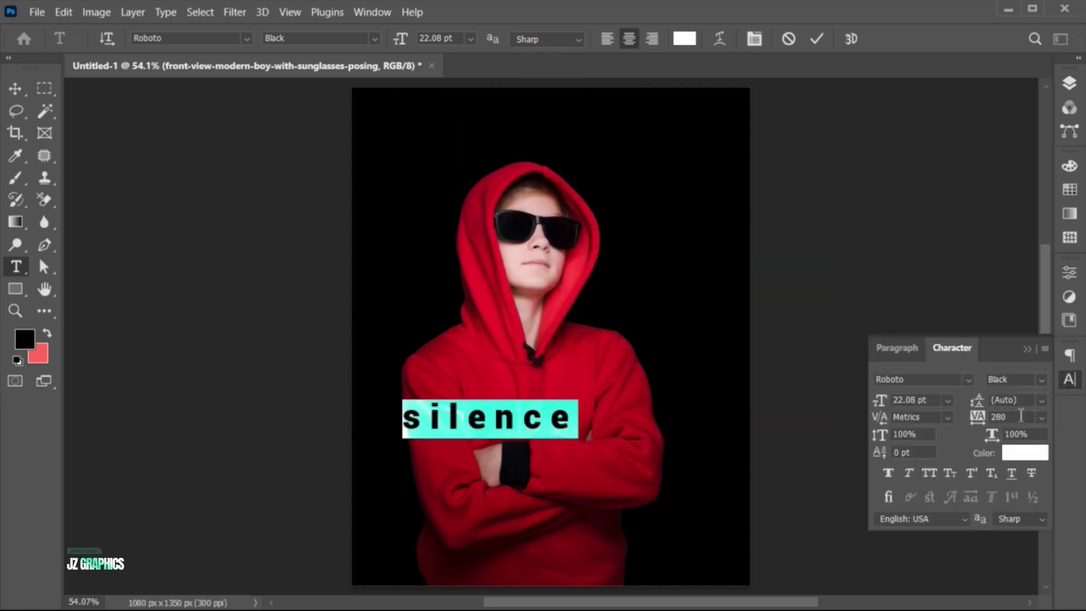
left_click(980, 417)
type("0")
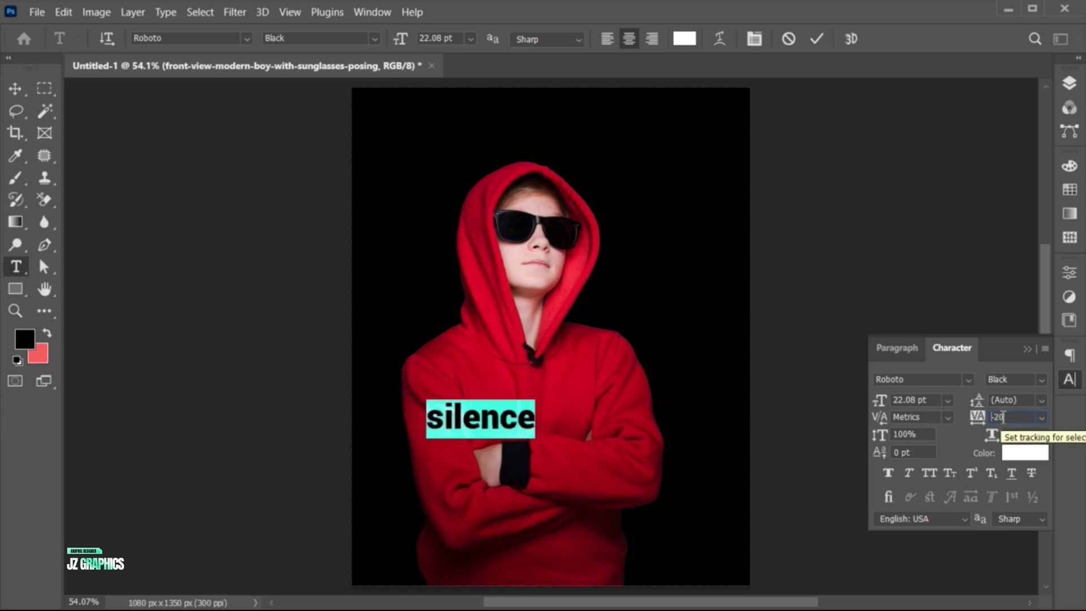
key("Return")
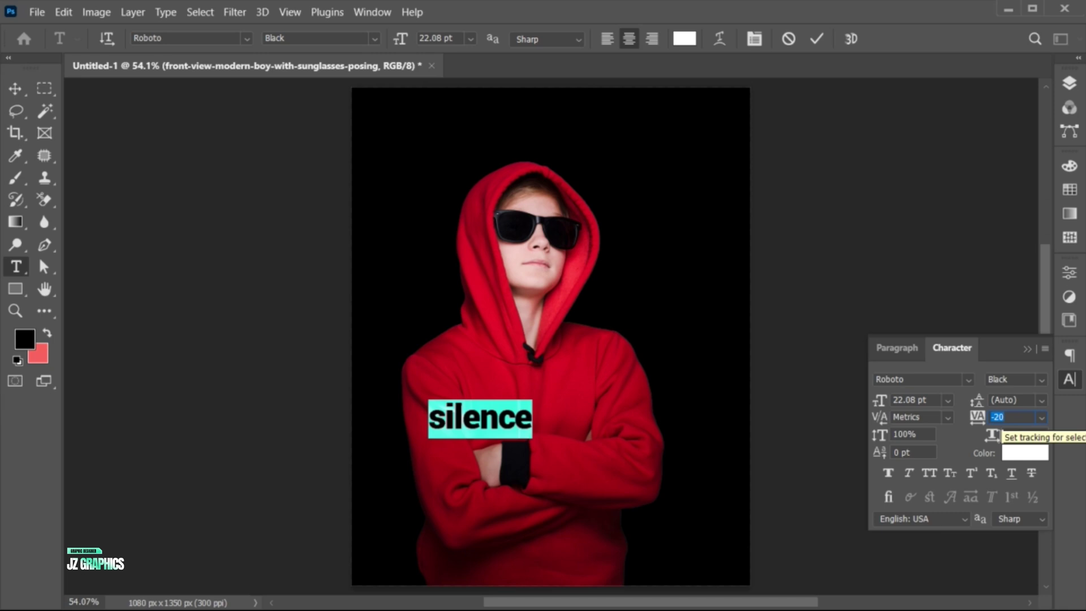
left_click(933, 473)
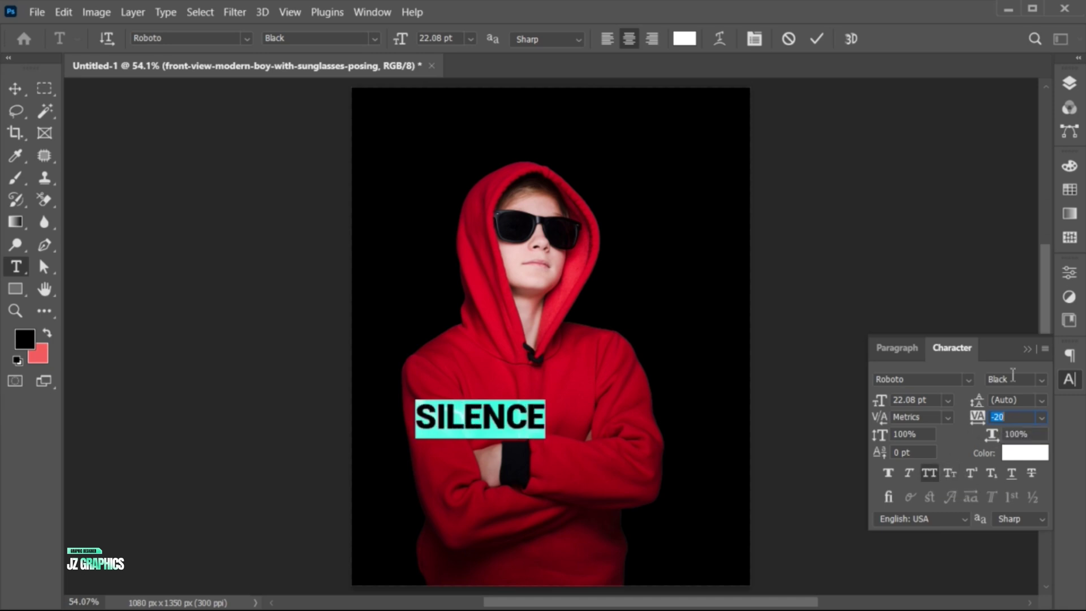
left_click(1026, 346)
left_click(817, 37)
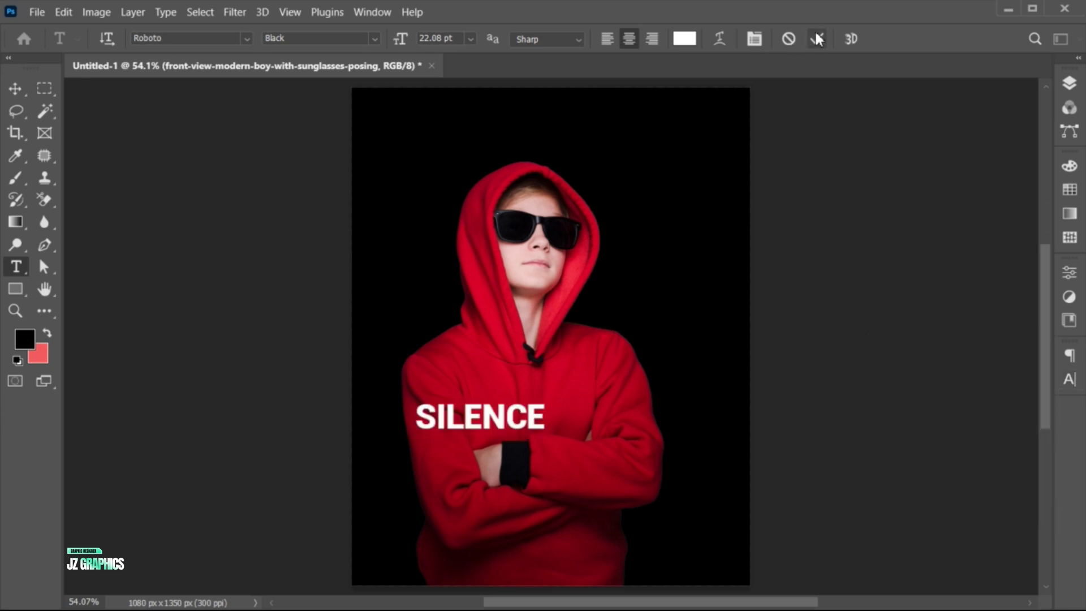
Step: Enlarge SILENCE to over 225% across the lower poster and centre it horizontally
key("v")
key("ctrl+t")
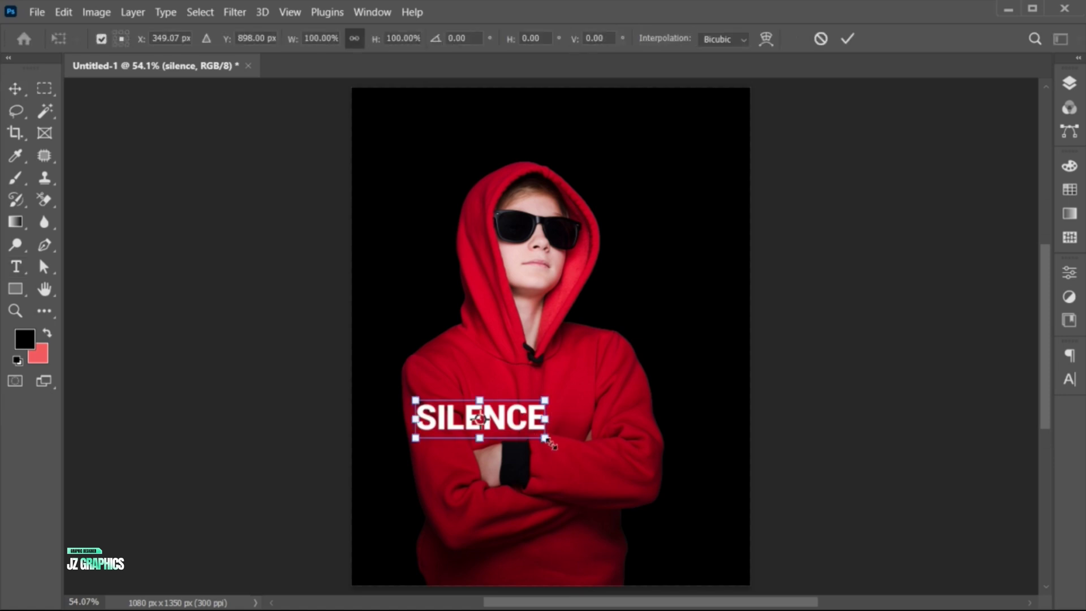
left_click_drag(547, 439, 629, 506)
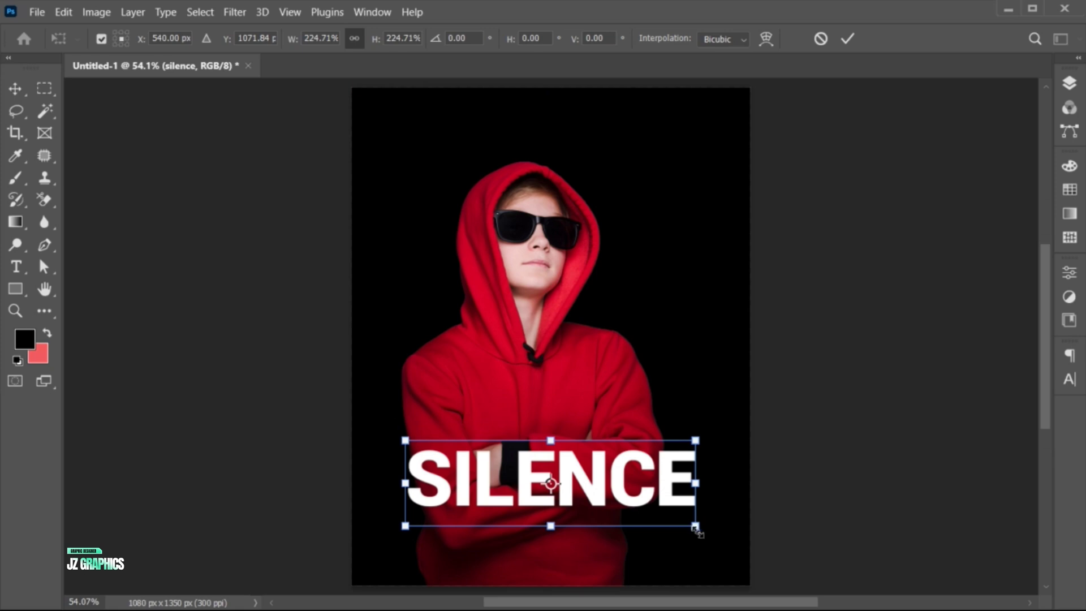
left_click_drag(696, 528, 707, 541)
key("Return")
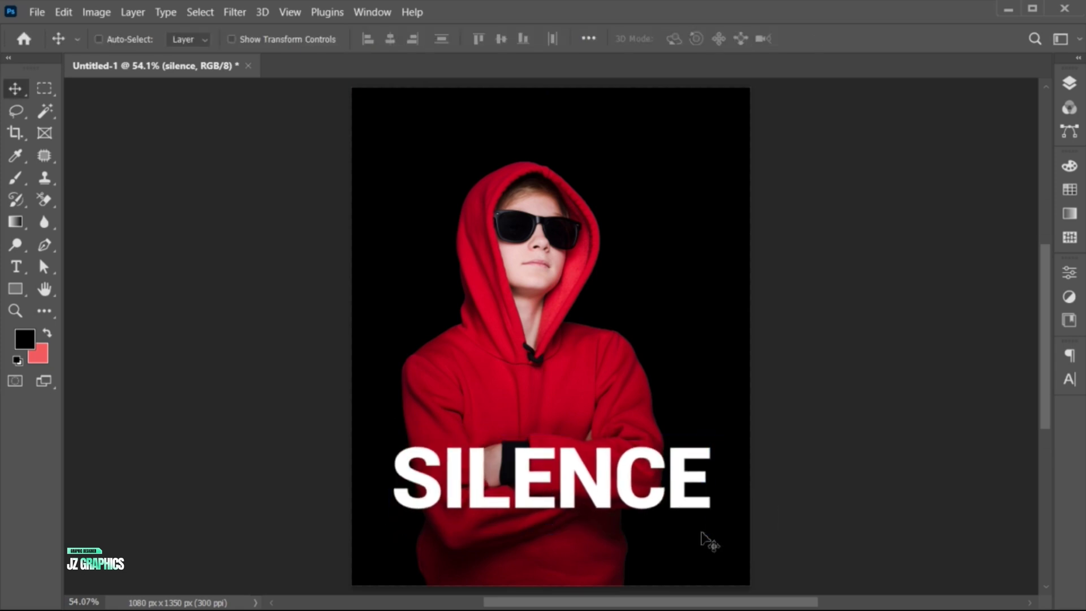
key("ctrl+a")
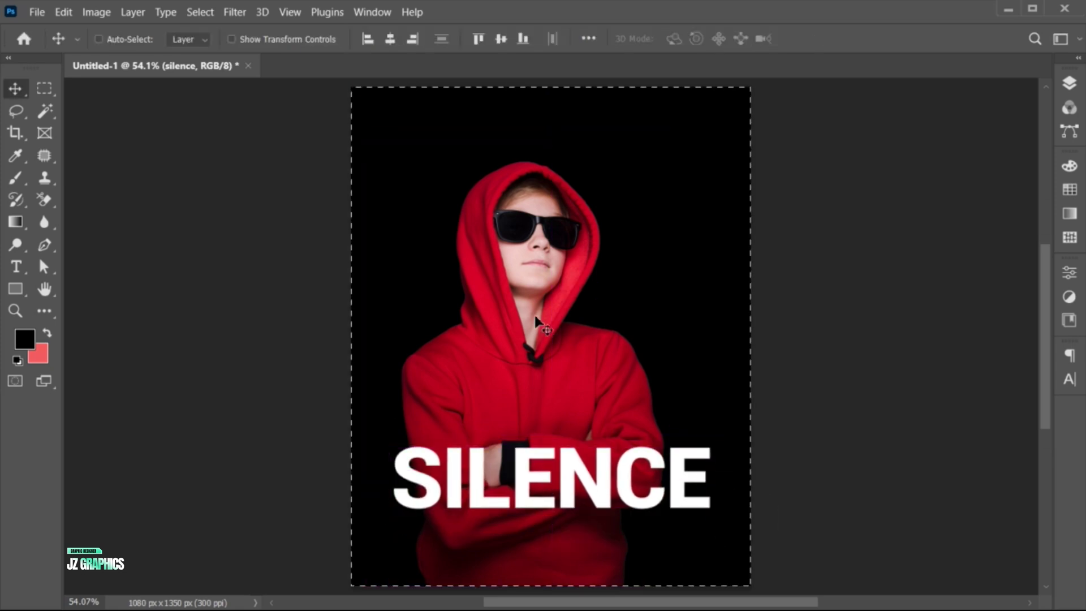
left_click(390, 38)
key("ctrl+d")
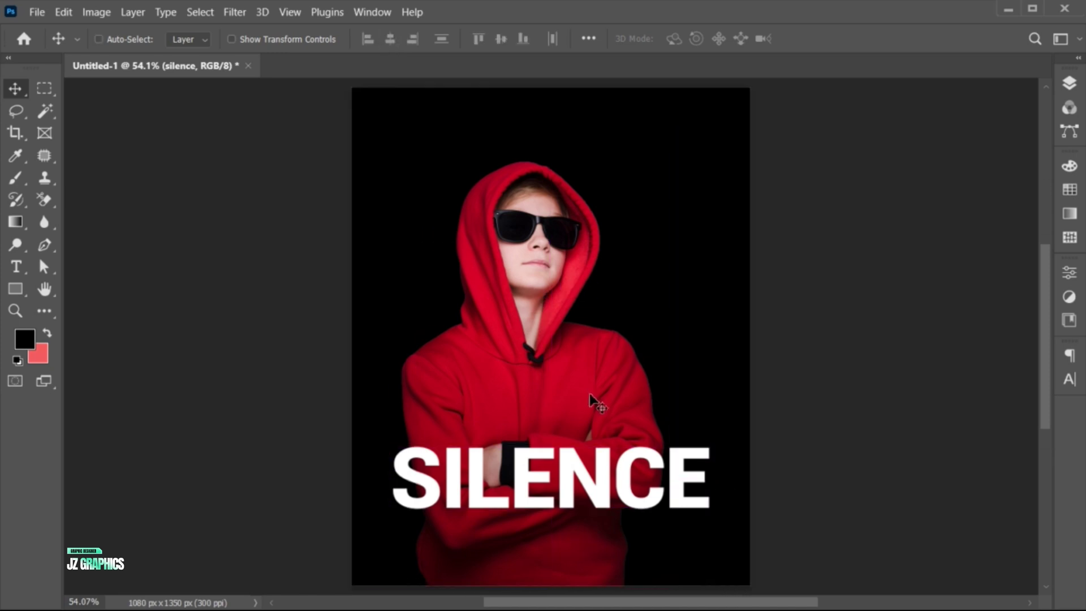
left_click(1068, 83)
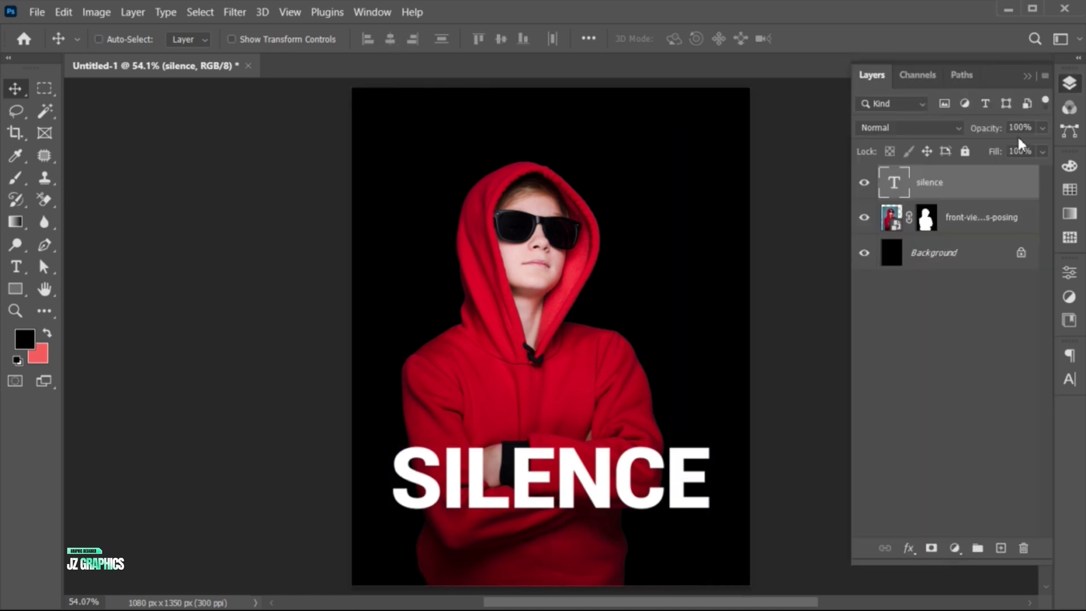
Step: Duplicate the SILENCE layer, move 'silence copy' below the boy photo, and reselect the original
key("ctrl")
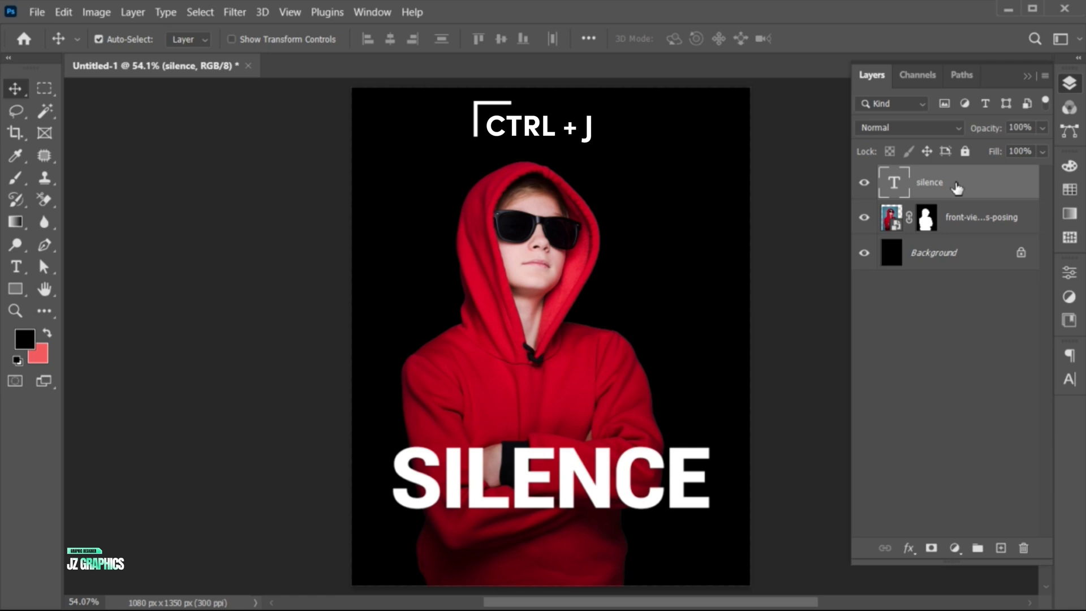
key("ctrl+j")
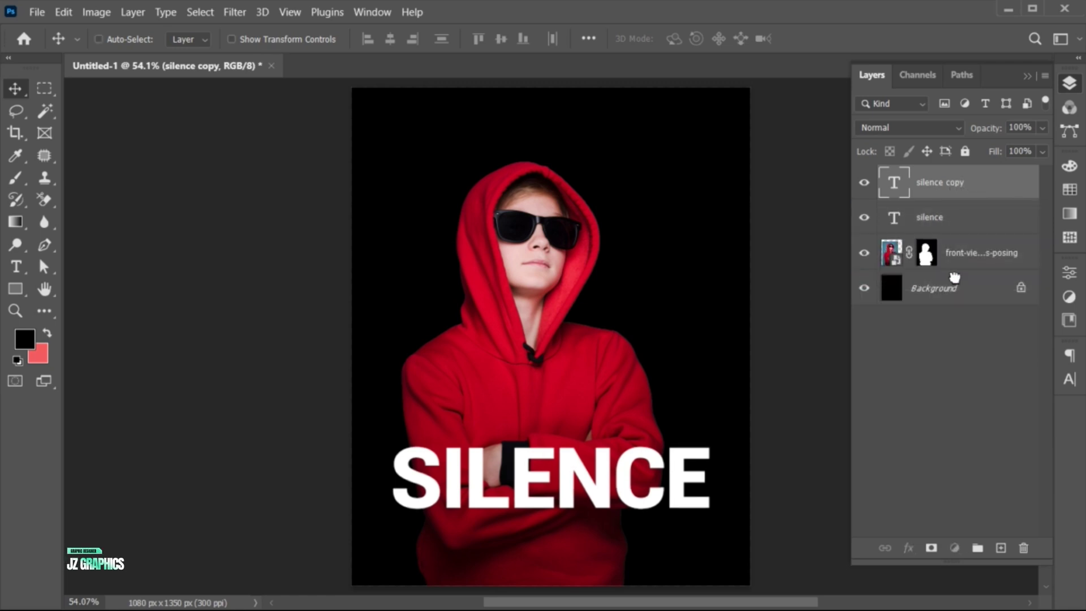
left_click_drag(955, 277, 956, 275)
left_click(954, 187)
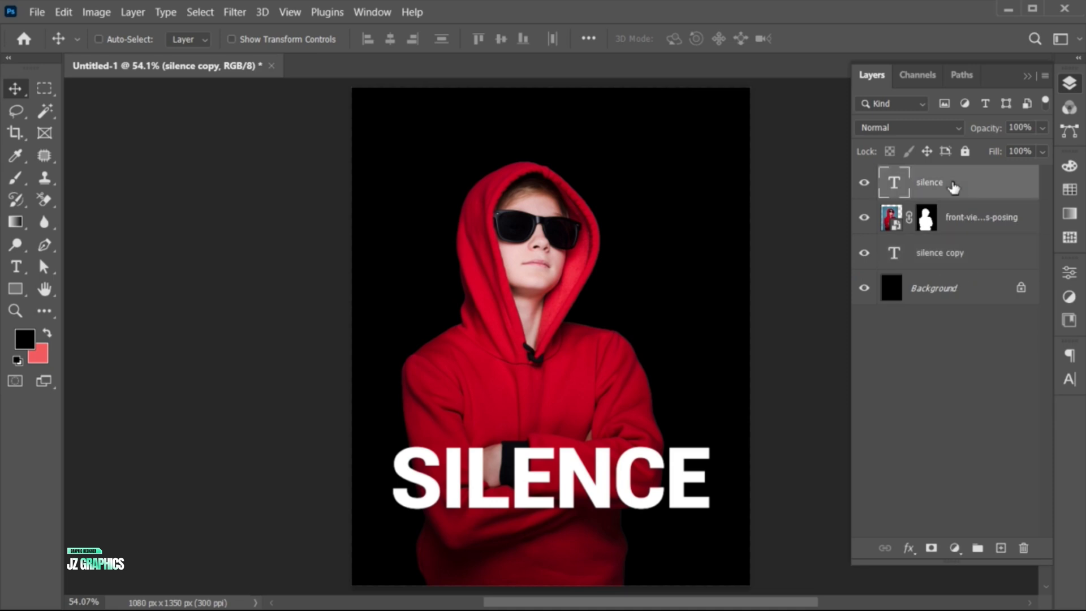
left_click(908, 549)
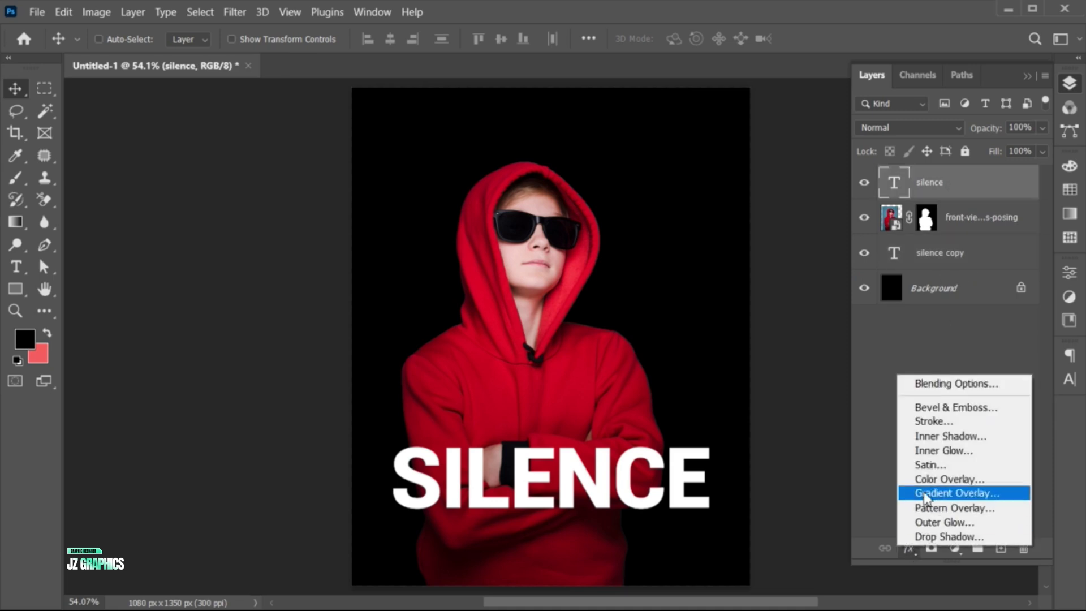
Step: Set the SILENCE fill to 0% and add a 2 px centred stroke
left_click(939, 384)
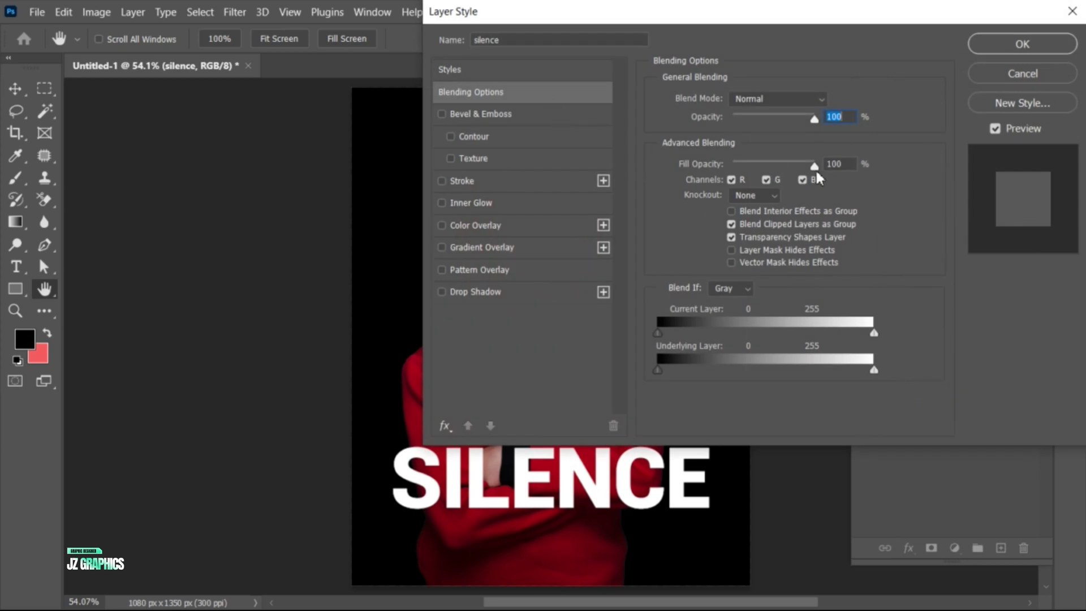
left_click_drag(816, 171, 733, 168)
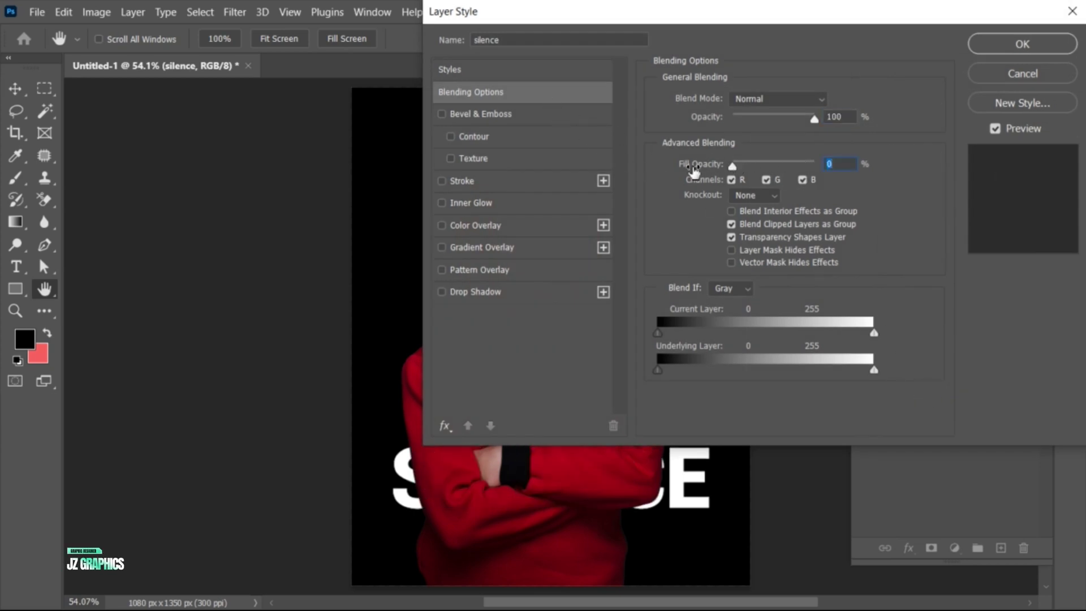
left_click(537, 180)
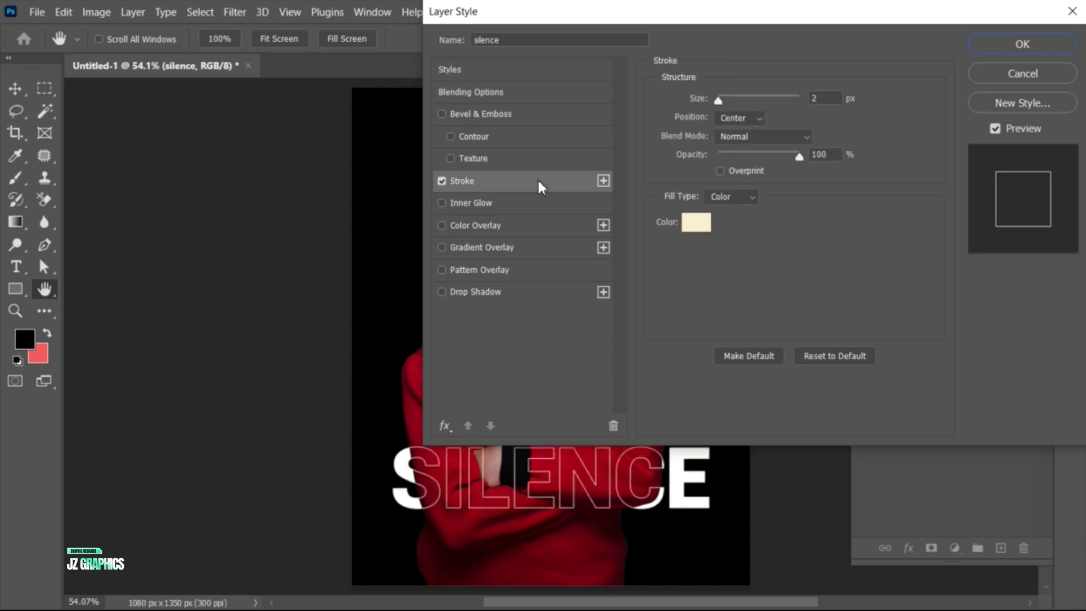
double_click(829, 98)
left_click(751, 125)
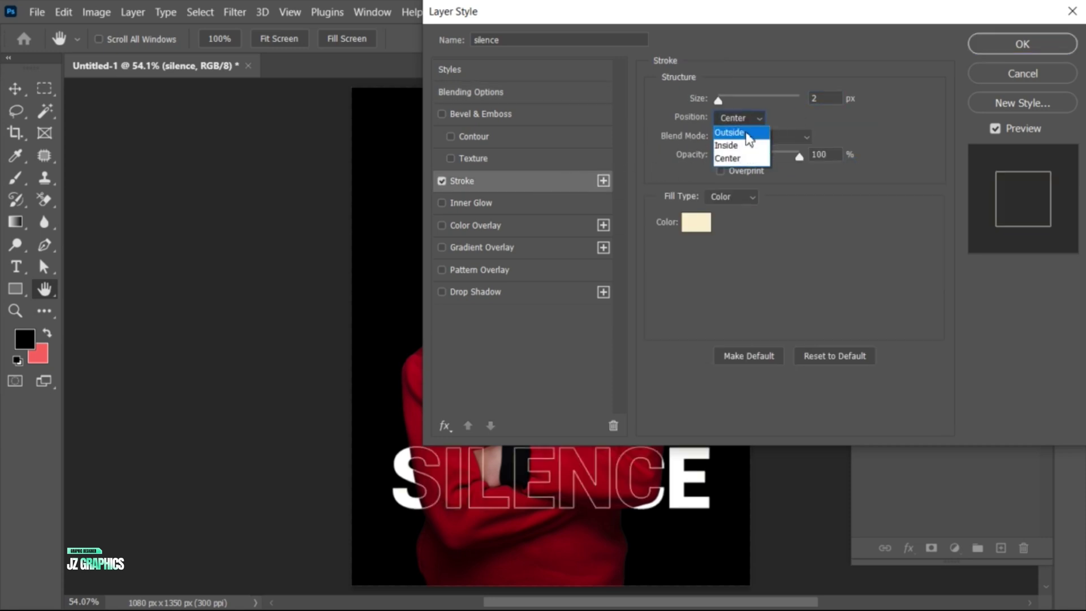
left_click(731, 160)
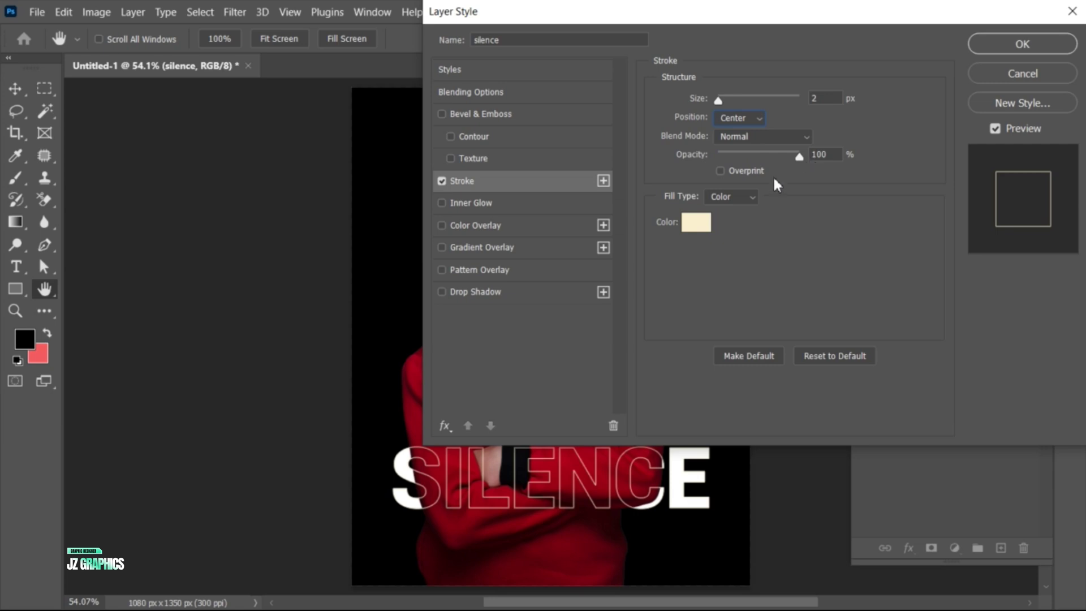
Step: Add an Inner Glow (Screen, 33%, choke 17, size 4) and select both SILENCE layers
left_click(531, 202)
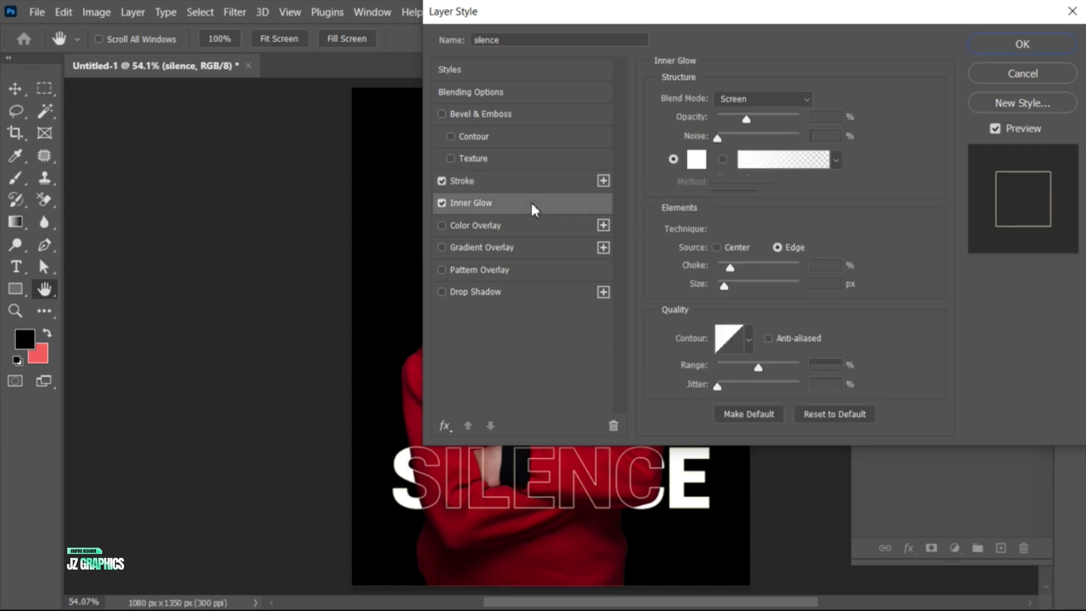
left_click(745, 121)
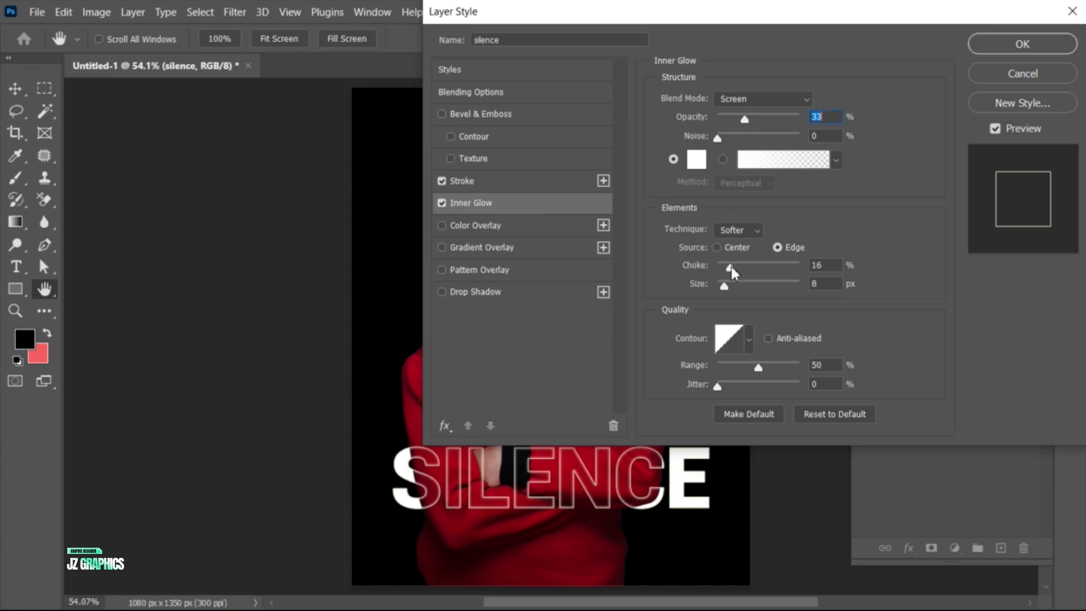
left_click_drag(732, 268, 722, 286)
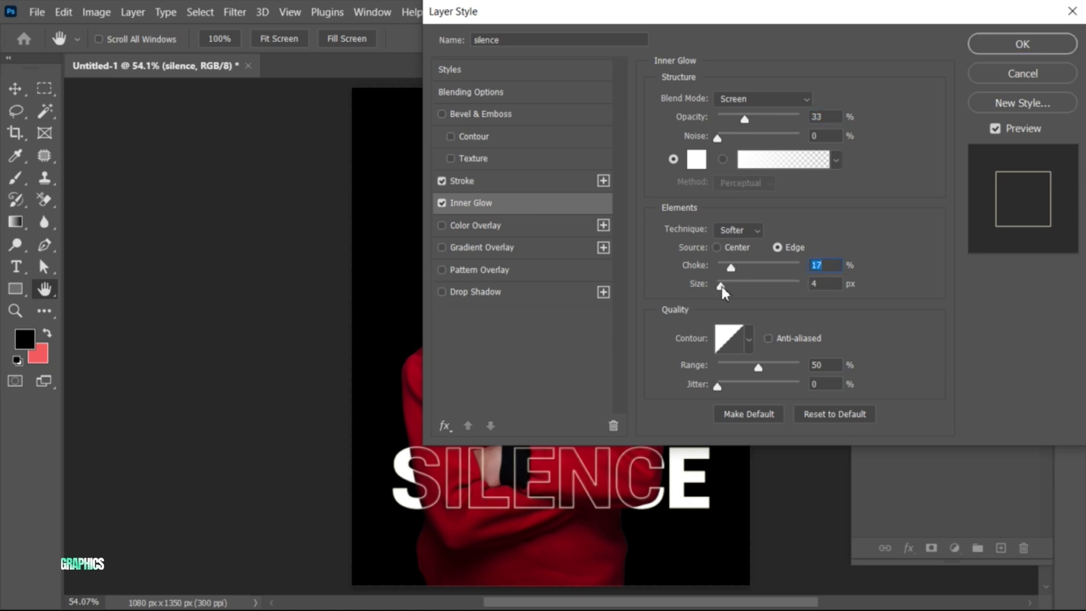
left_click(1034, 45)
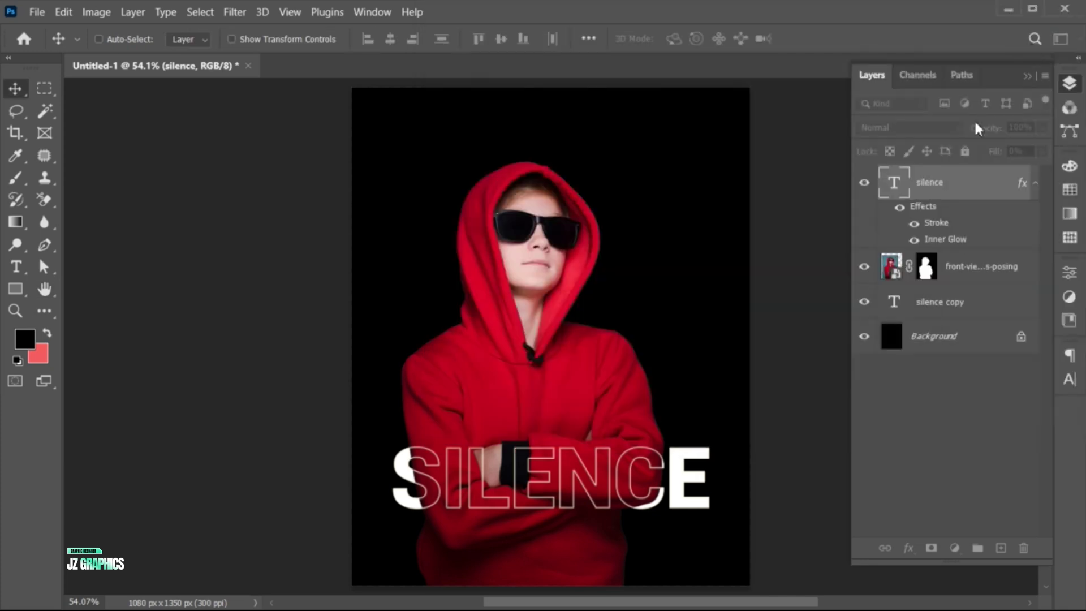
left_click(936, 311, "shift")
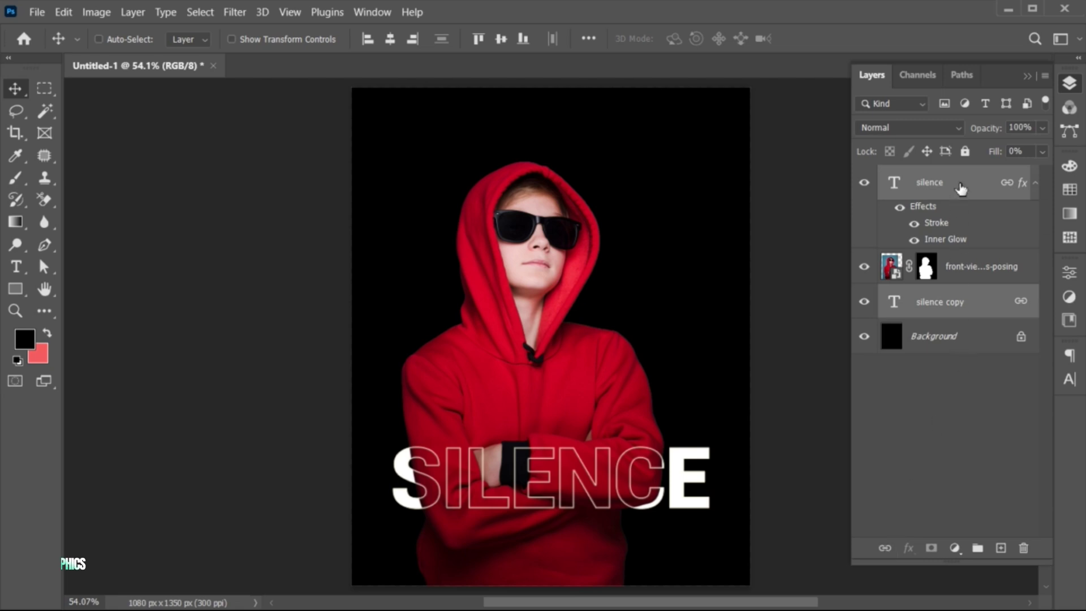
Step: Type a 'JZ GRAPHICS' heading at the poster top in Poppins ExtraBold
left_click(960, 186)
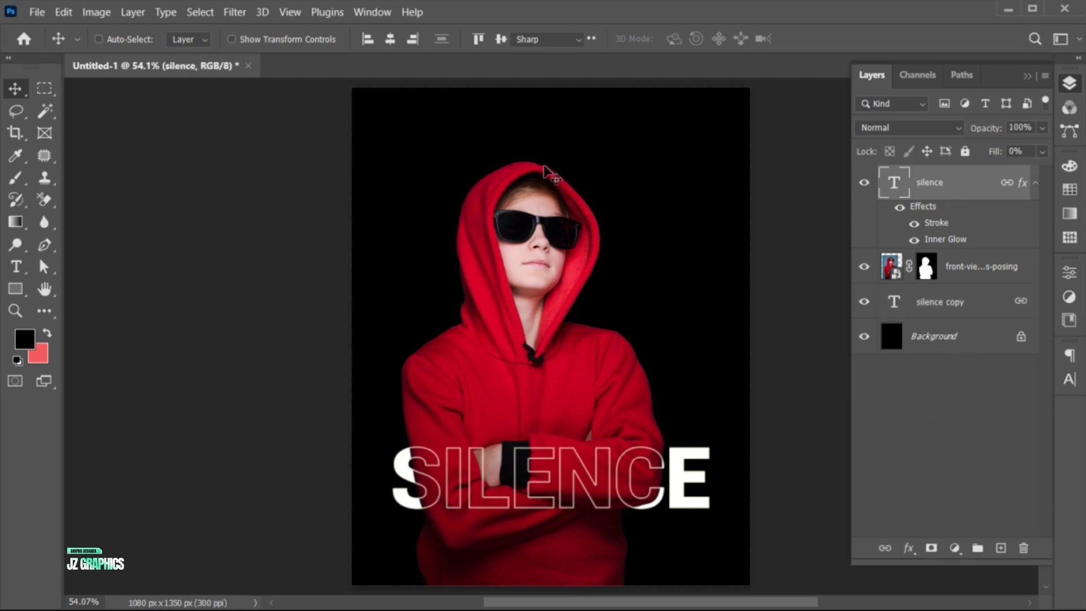
key("t")
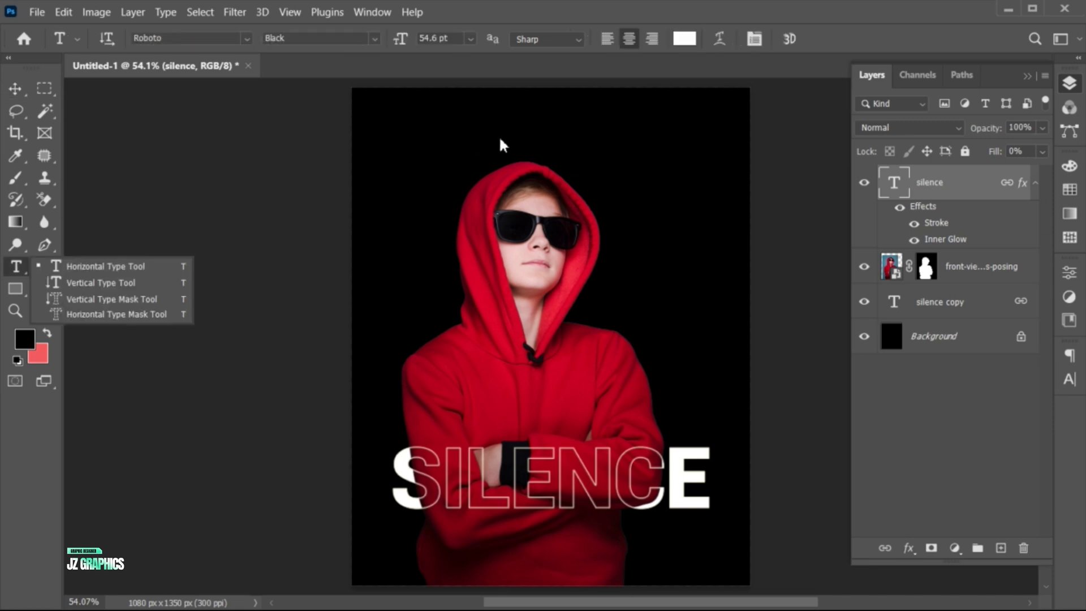
left_click(504, 139)
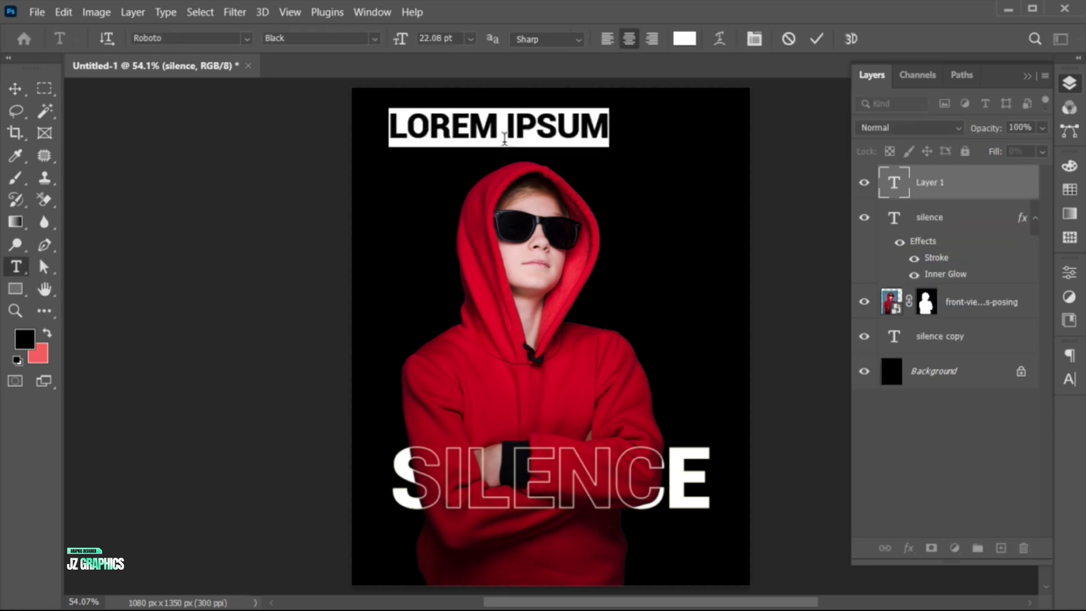
type("JZ GRAPHICS")
key("ctrl+Return")
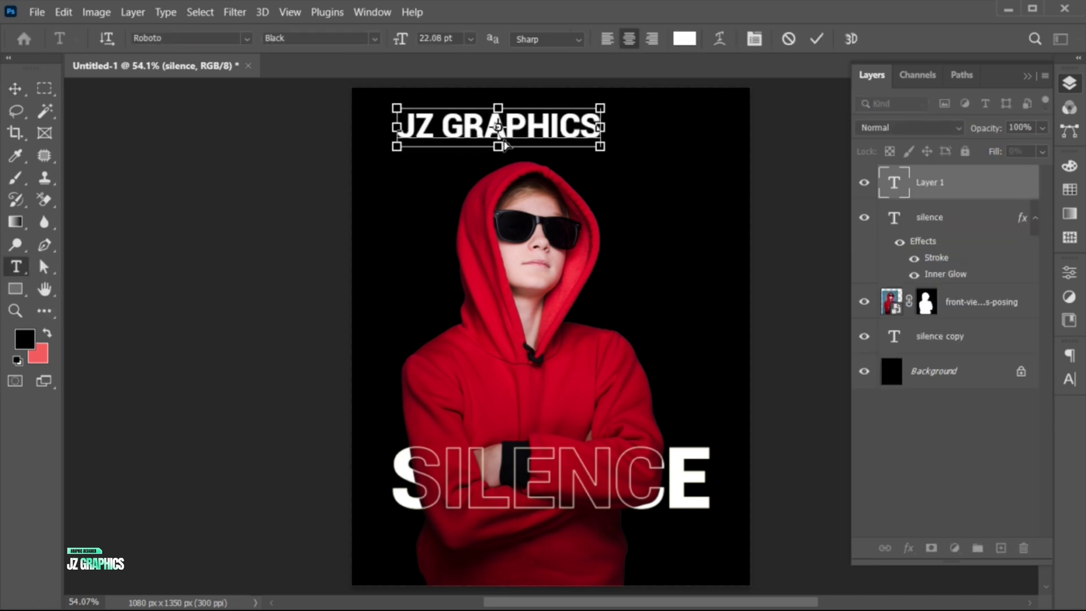
key("ctrl+a")
left_click(227, 38)
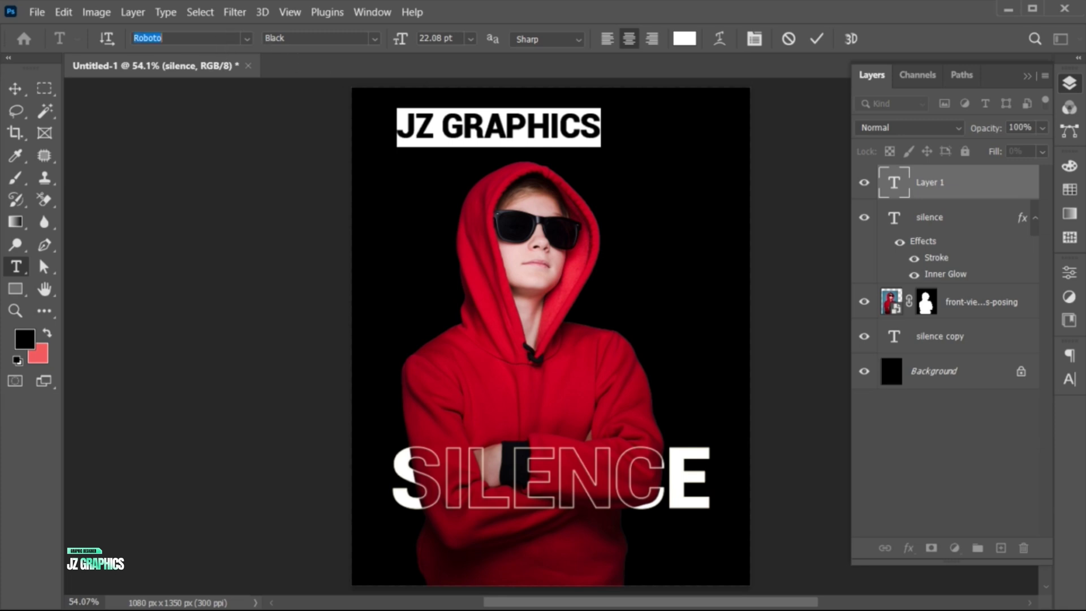
type("poppins")
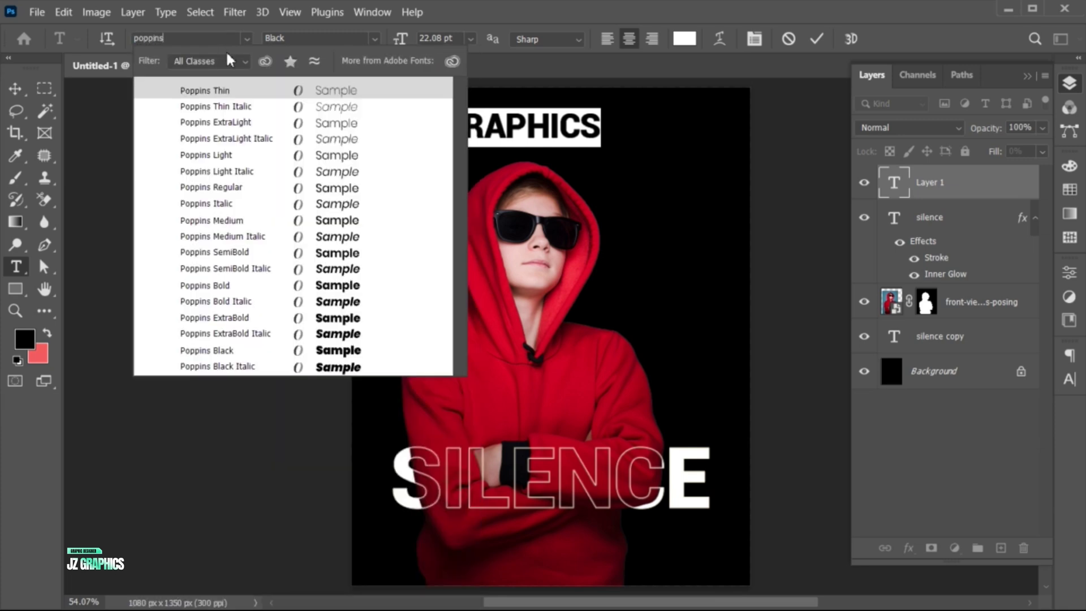
left_click(267, 318)
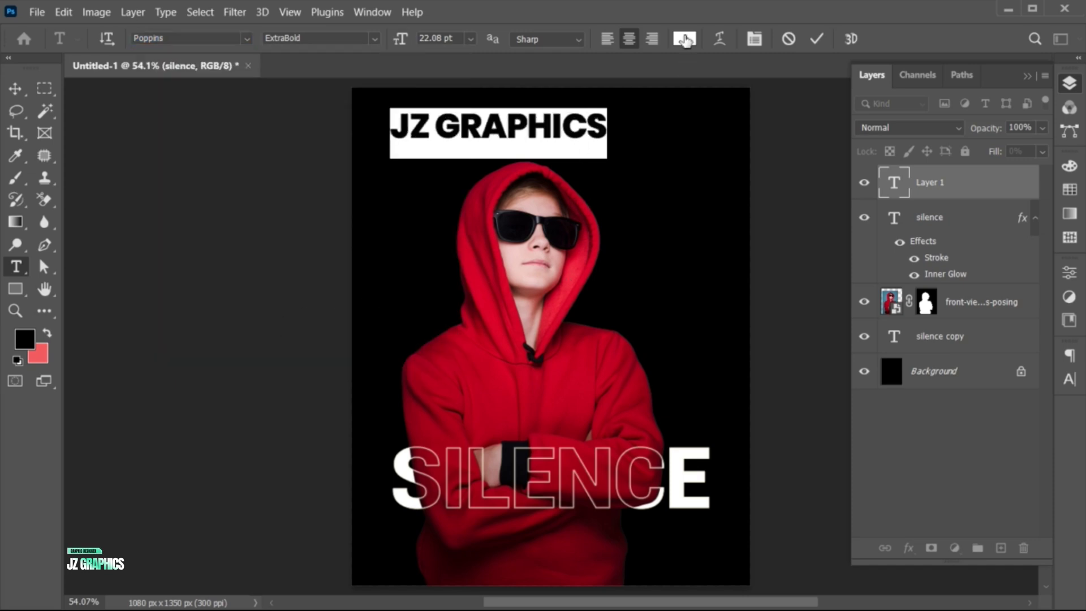
Step: Colour the heading a bright red from the hoodie and set tracking to 200
left_click(685, 39)
left_click(448, 382)
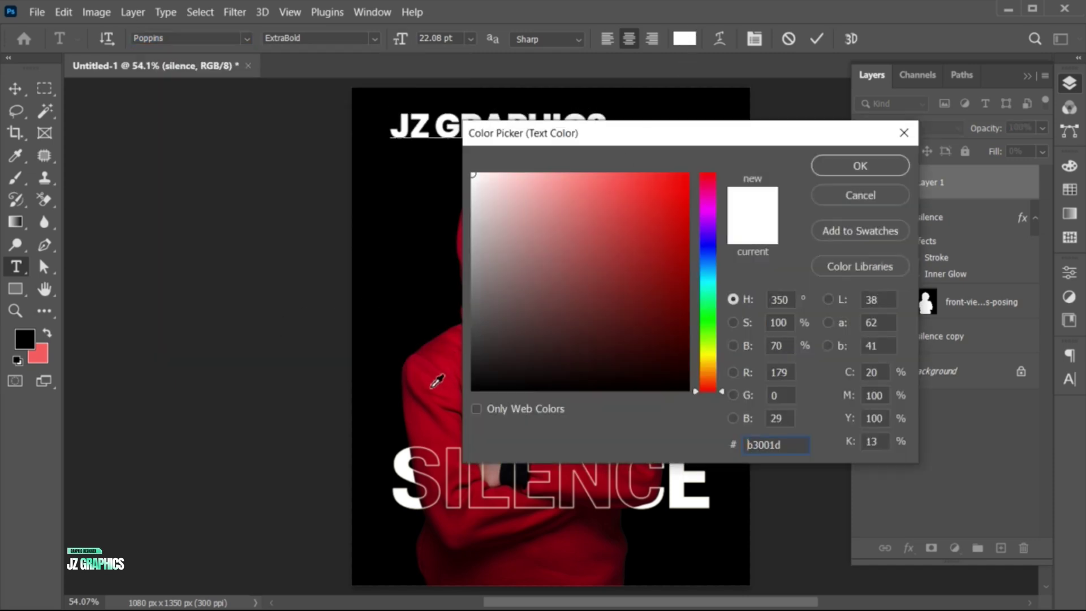
left_click_drag(627, 127, 697, 155)
left_click_drag(756, 232, 763, 206)
left_click(930, 194)
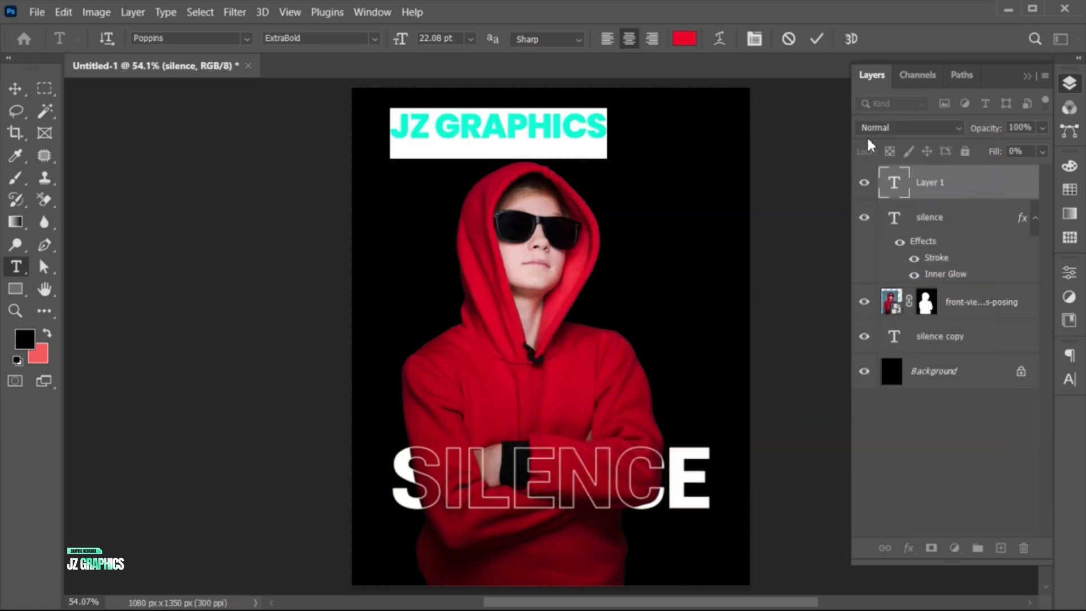
left_click(1066, 379)
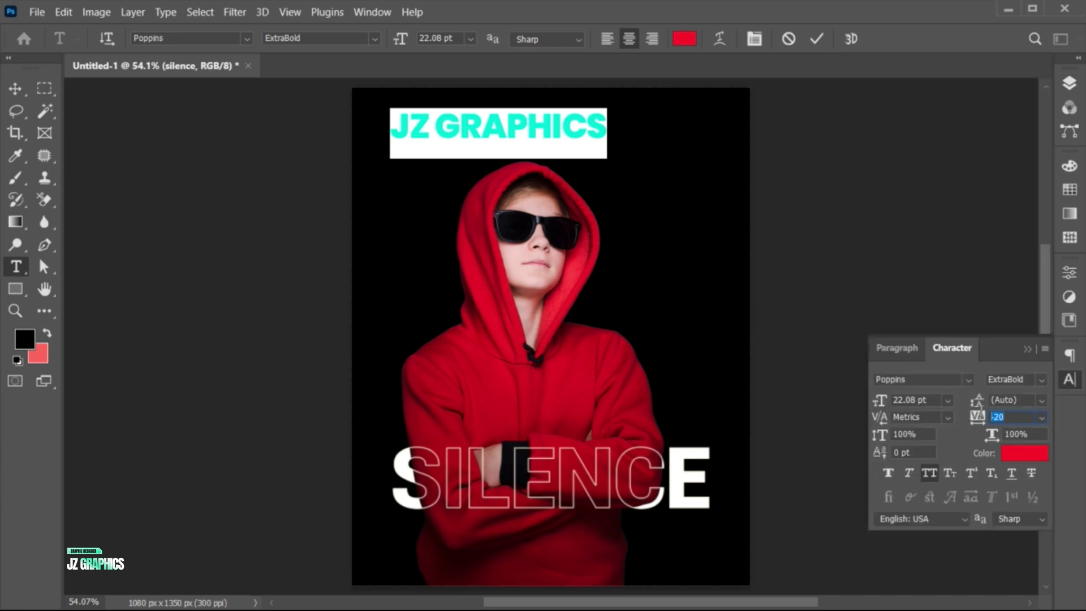
type("200")
key("Return")
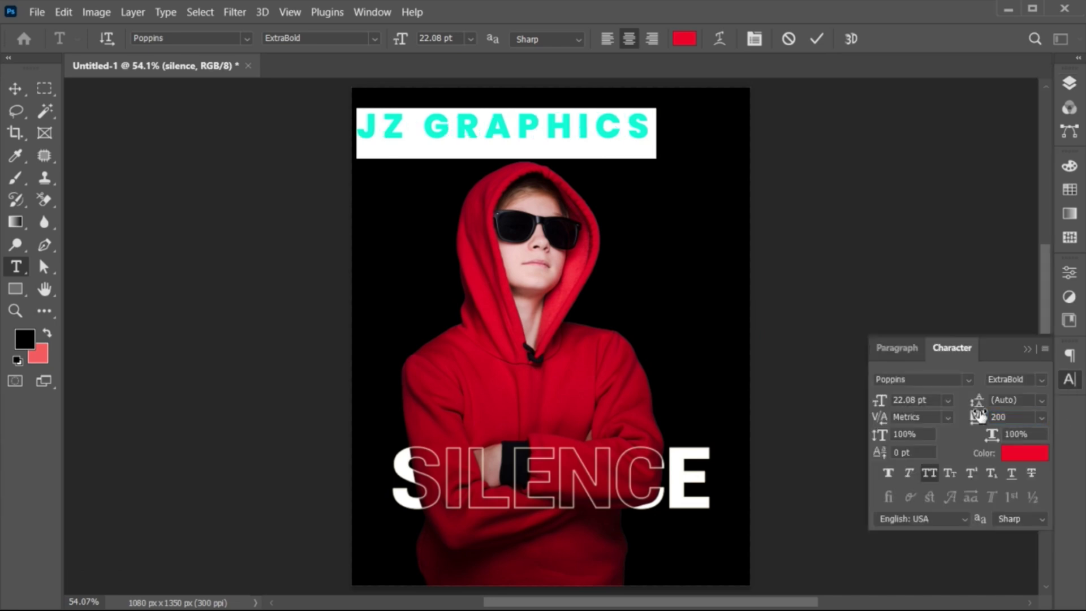
left_click(816, 39)
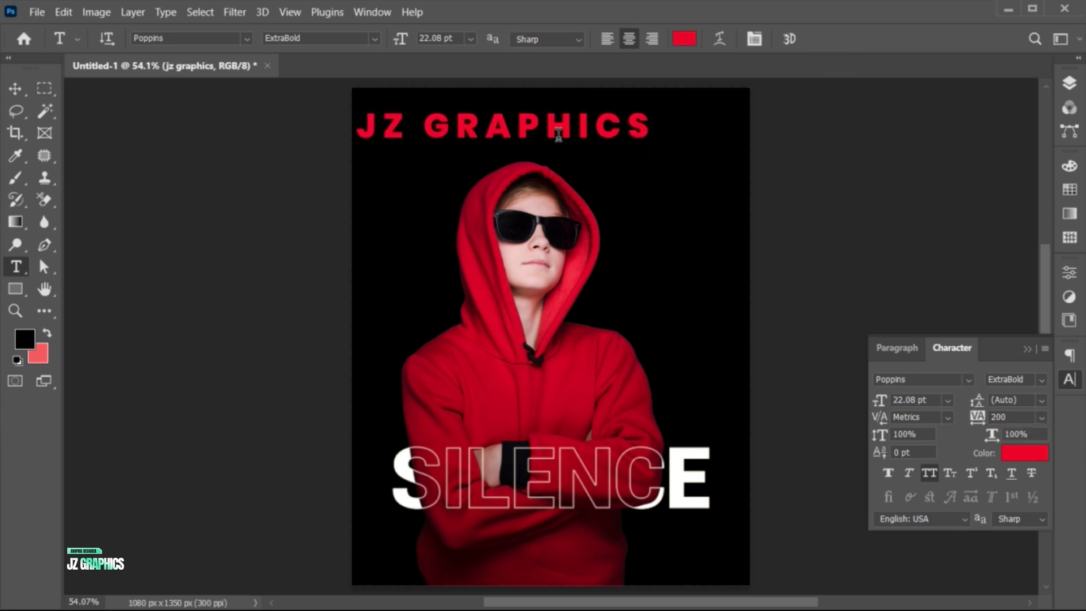
Step: Shrink the heading to about half size, centre it horizontally, then shrink it slightly more
key("ctrl+t")
left_click_drag(651, 164, 579, 145)
key("Return")
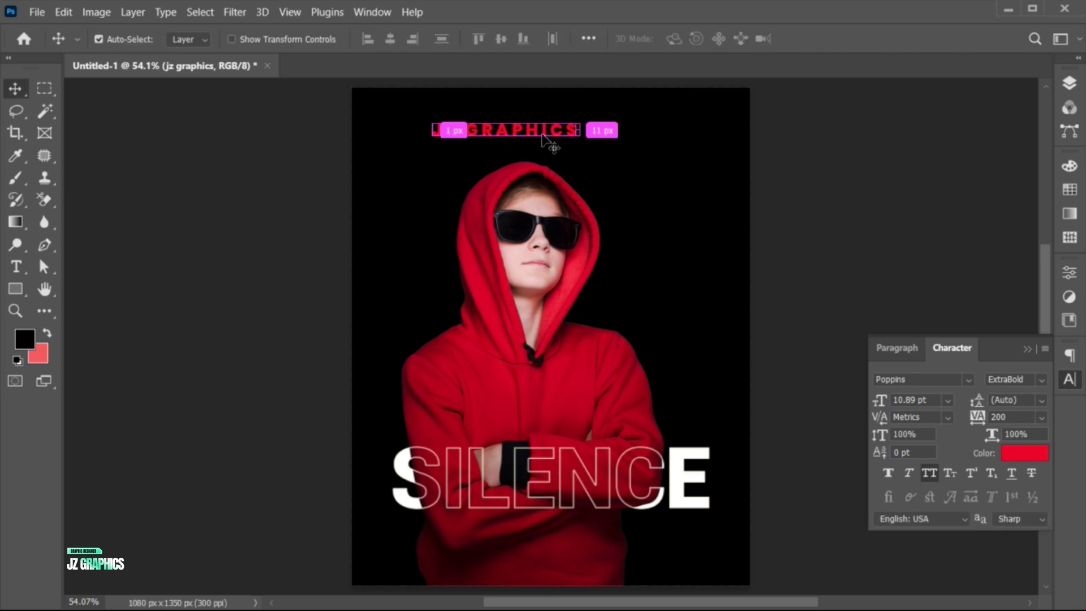
key("ctrl+a")
left_click(390, 38)
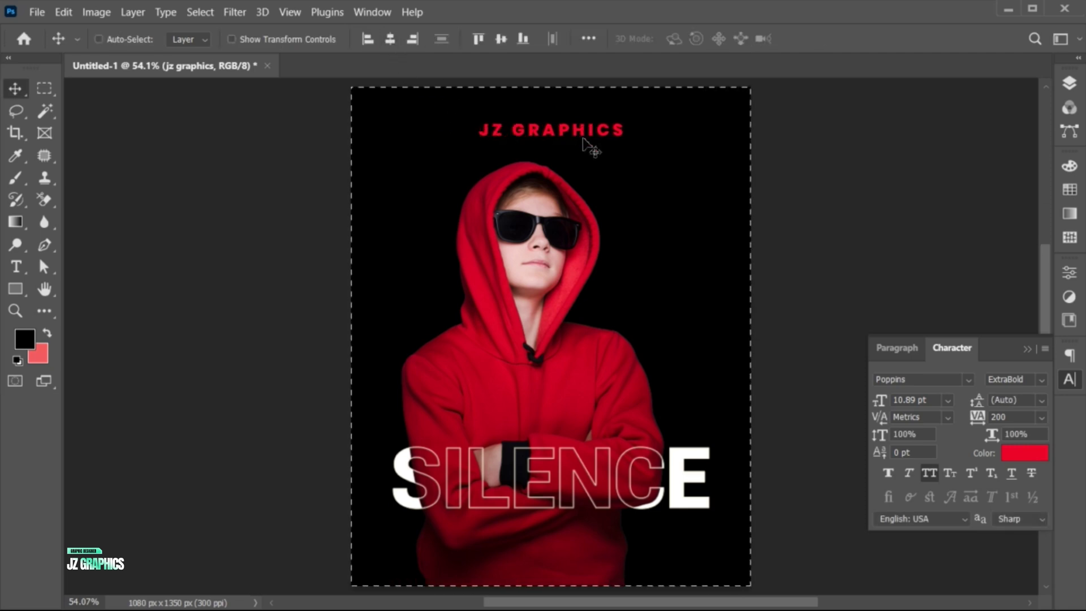
key("ctrl+d")
key("ctrl+t")
left_click_drag(626, 145, 618, 147)
key("Return")
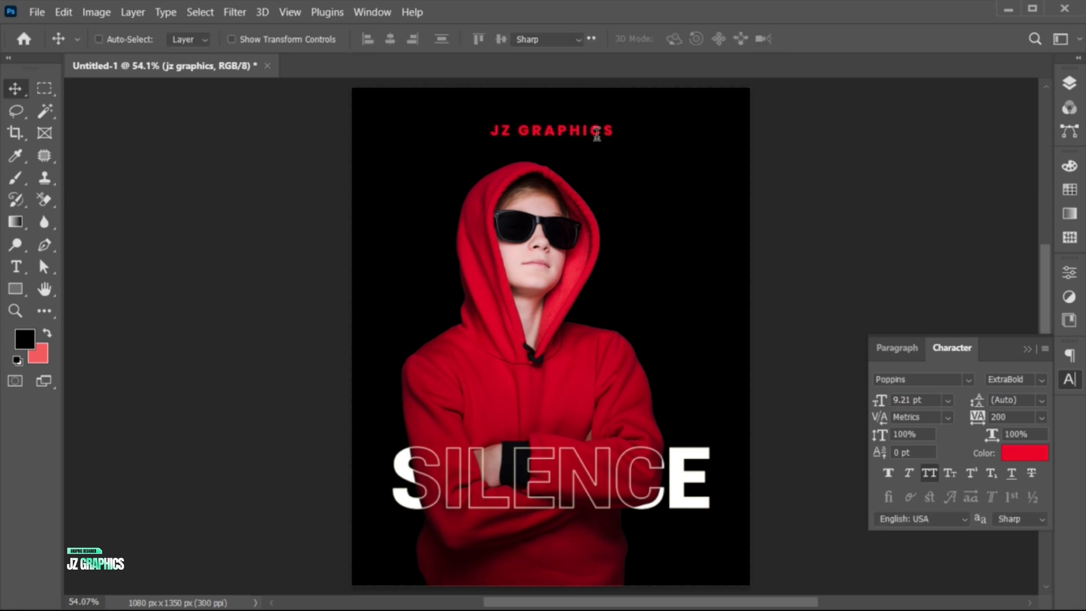
Step: Change the heading weight to Poppins Bold and place a copy just below it
double_click(598, 129)
left_click(1041, 380)
left_click(1040, 561)
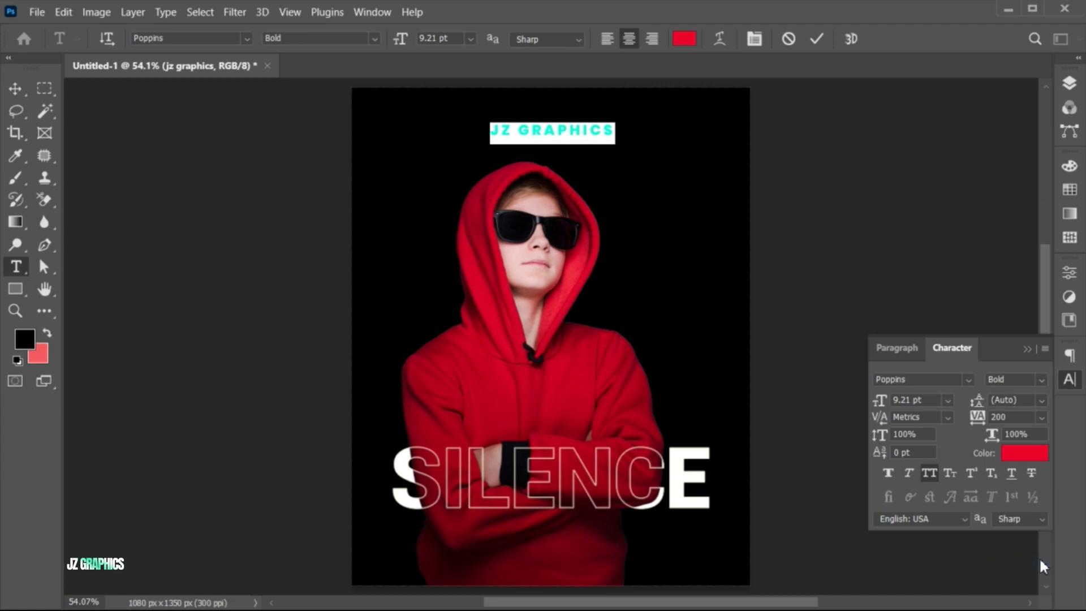
left_click(816, 39)
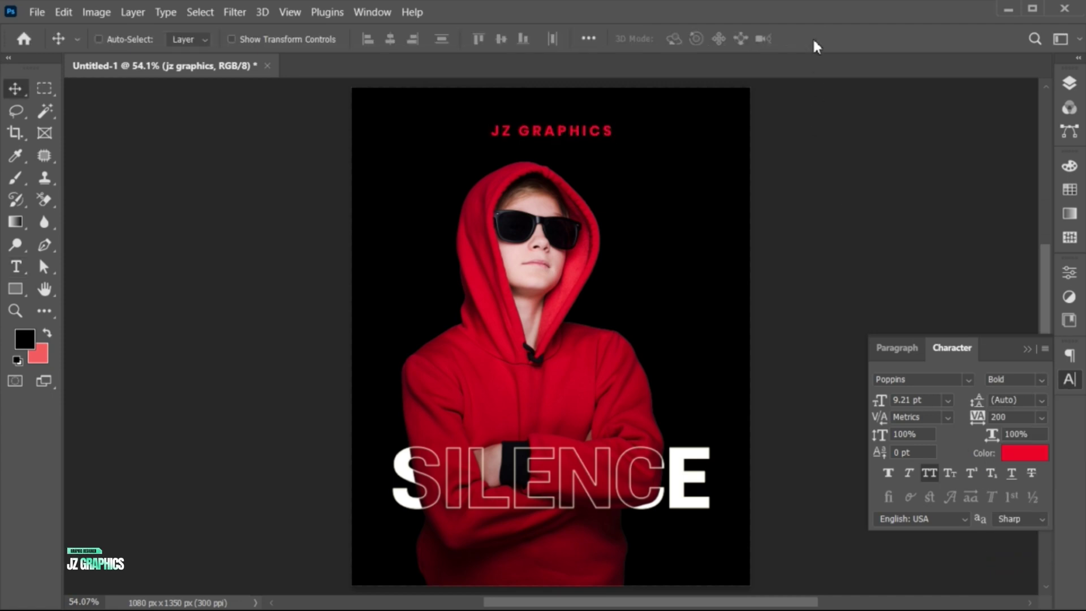
left_click_drag(587, 138, 584, 152)
Step: Change the copied line to '17 / 06 / 2025' with letter spacing of 280
double_click(583, 148)
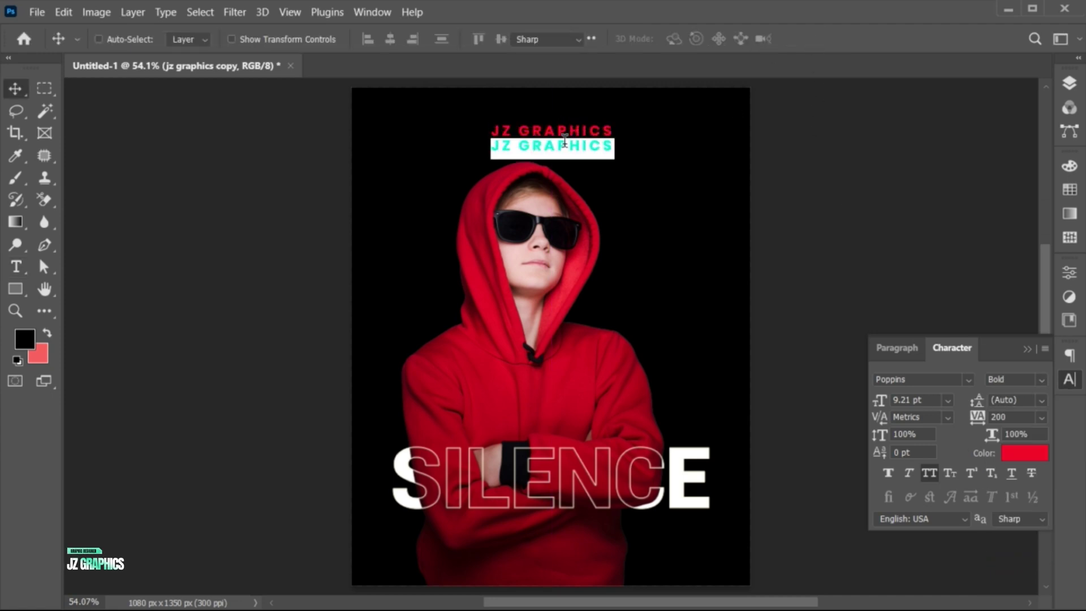
type("17 / 06 / 2025")
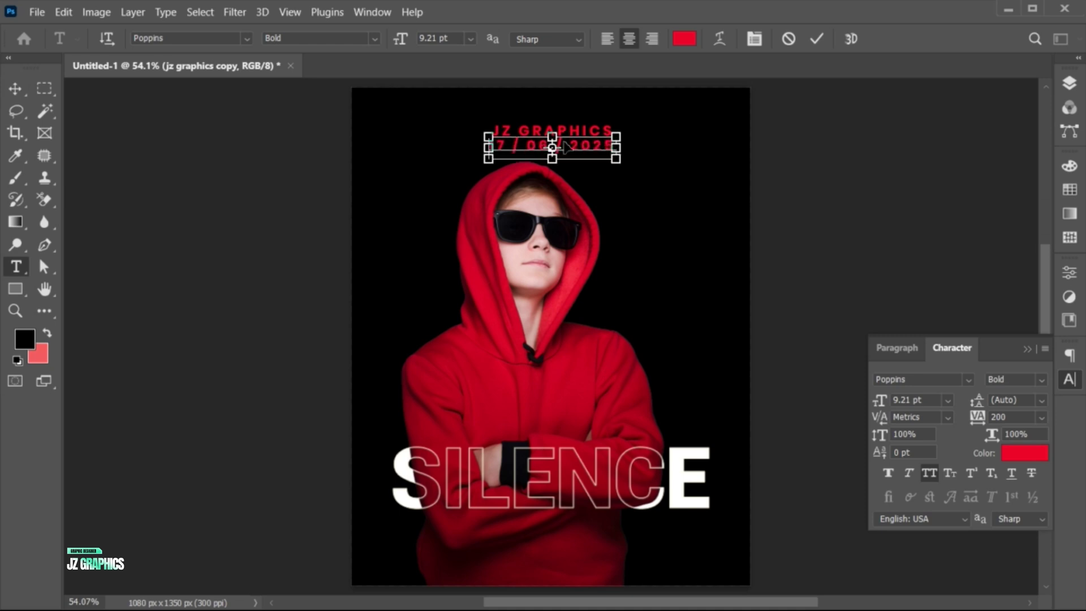
key("ctrl+a")
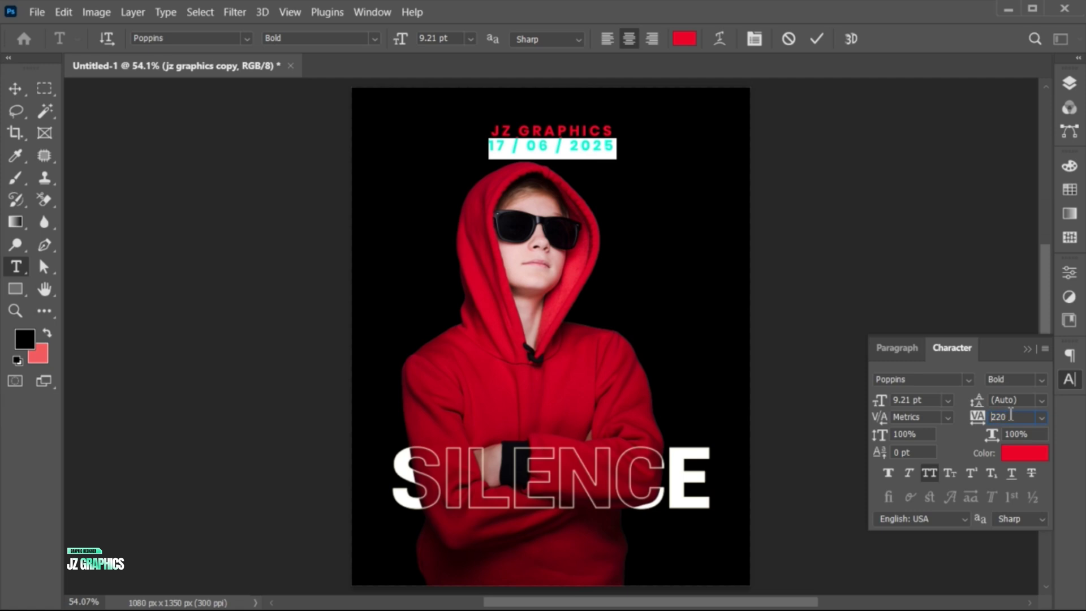
key("Up")
key("Up")
key("Up")
key("Up")
key("Up")
key("Up")
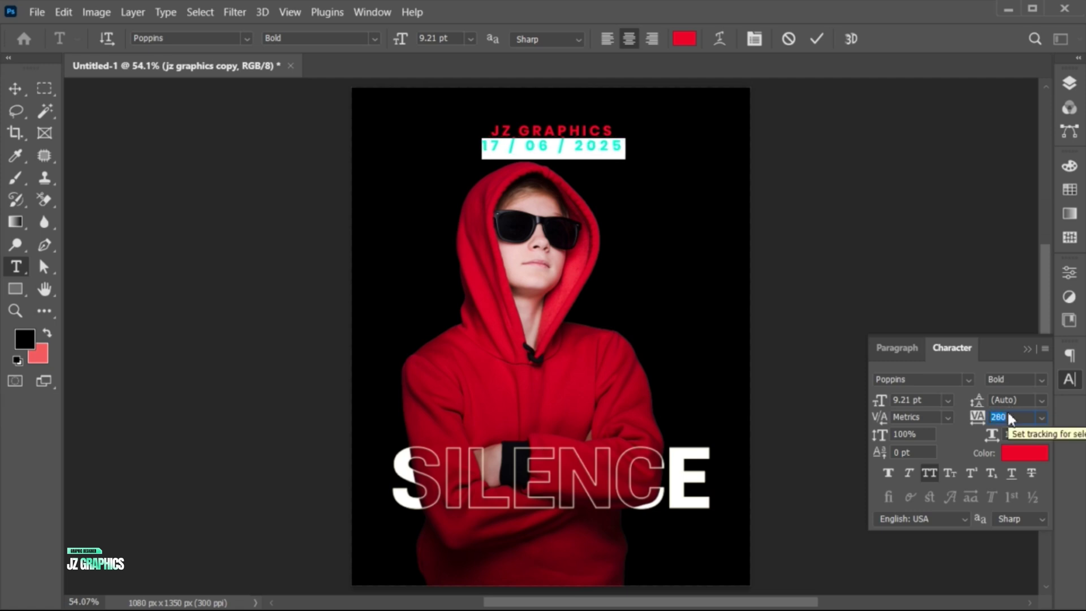
Step: Set the date to 6 pt and colour it pale pink sampled from the boy's skin
left_click(911, 400)
type("7")
key("Return")
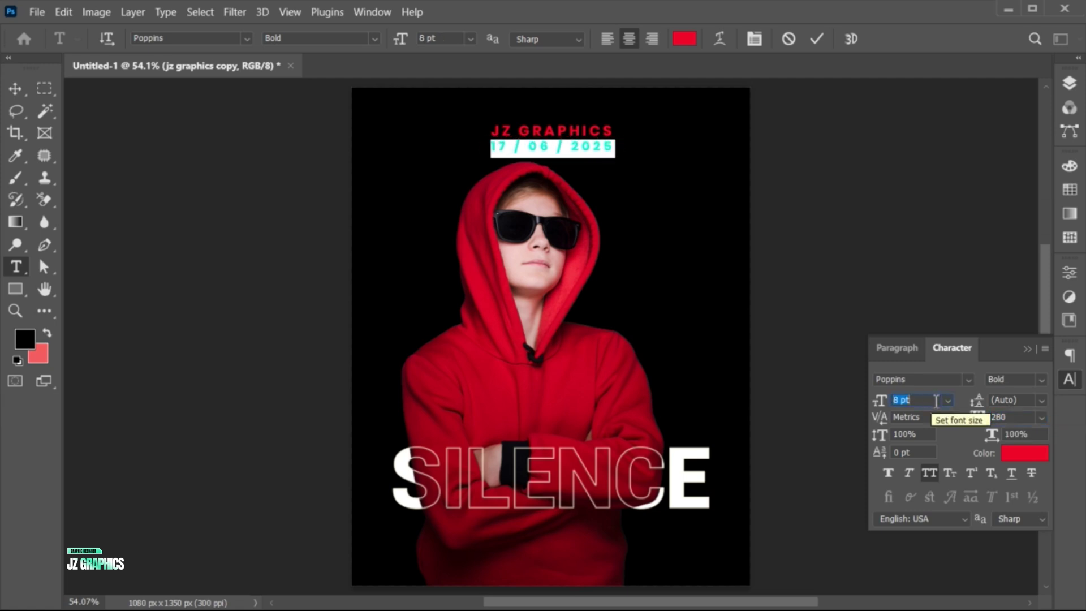
type("6")
key("Return")
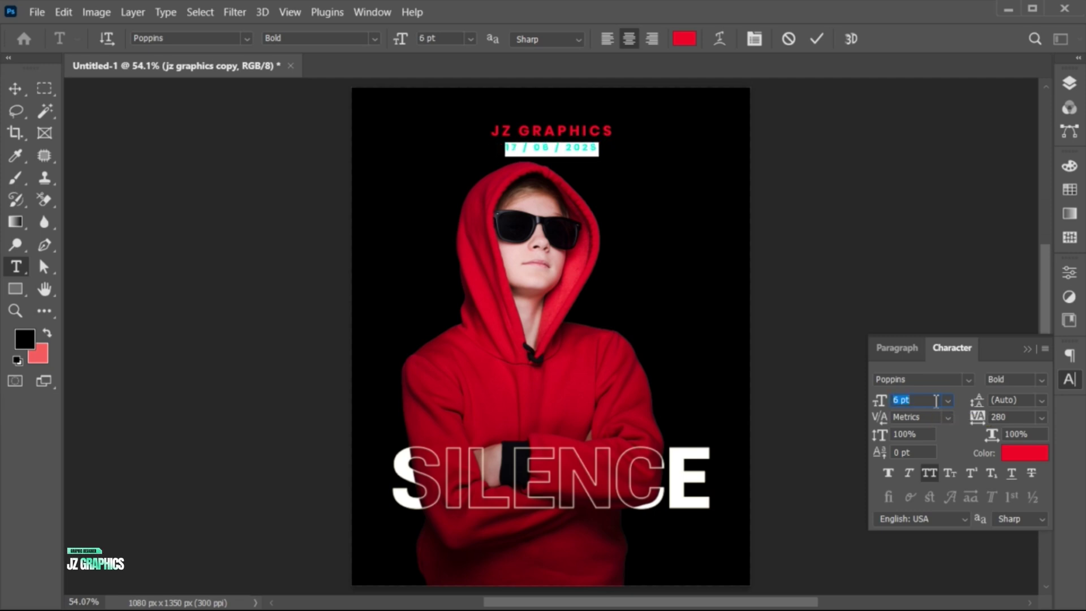
left_click(1025, 453)
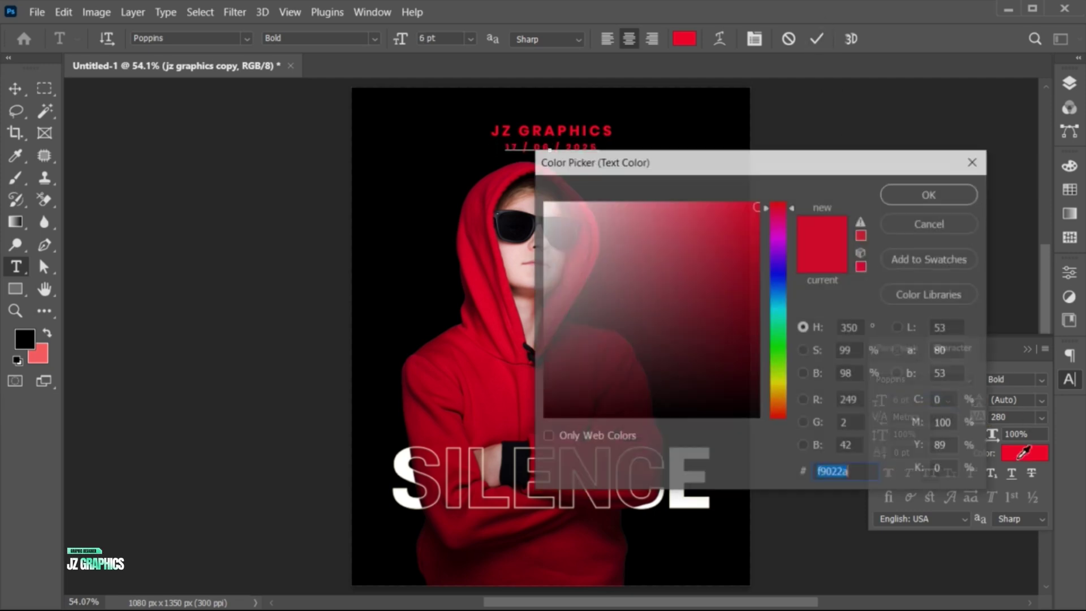
left_click(515, 260)
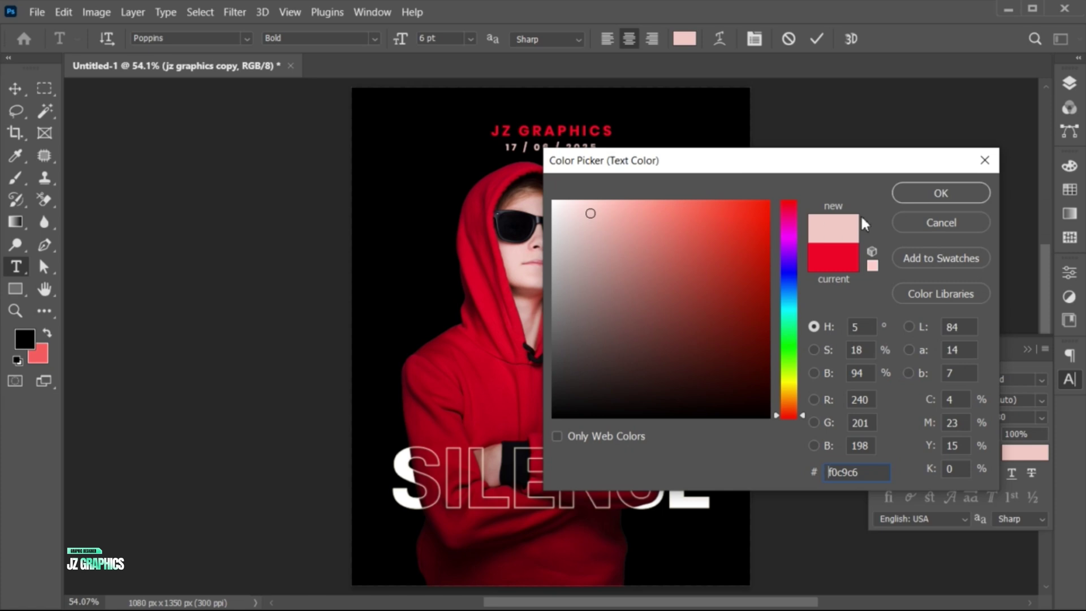
left_click(941, 193)
left_click(816, 38)
key("v")
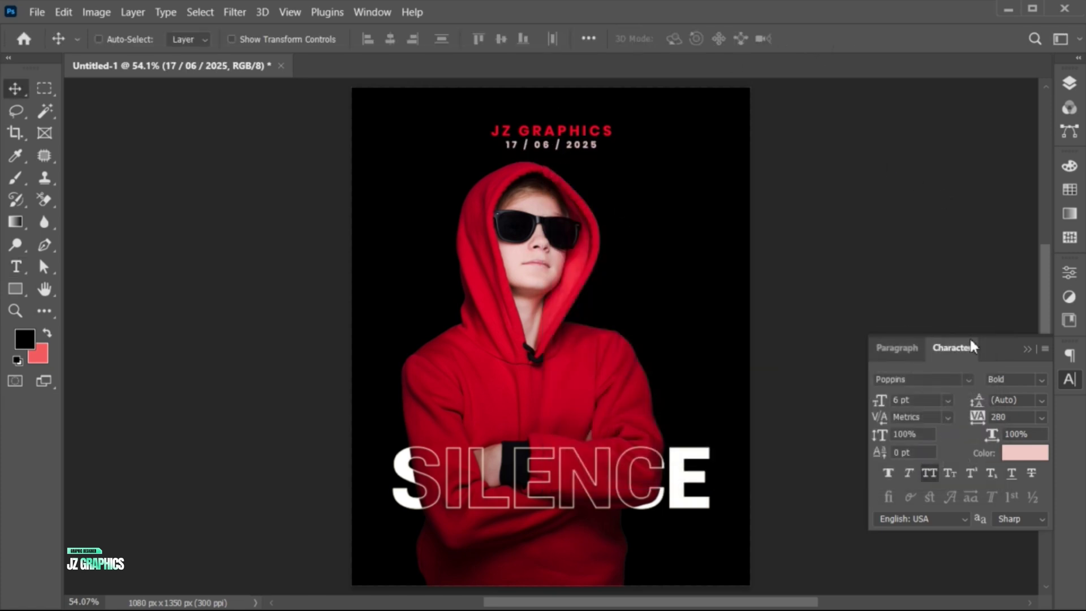
left_click(969, 346)
left_click(1069, 83)
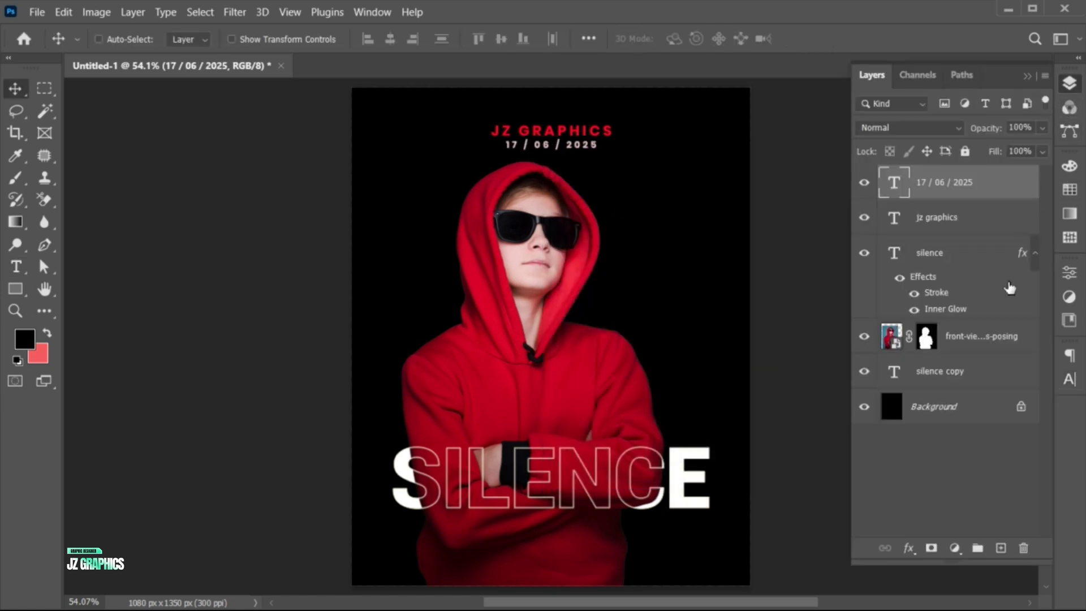
Step: Draw a large rectangle over the upper poster above the silence copy layer
left_click(974, 383)
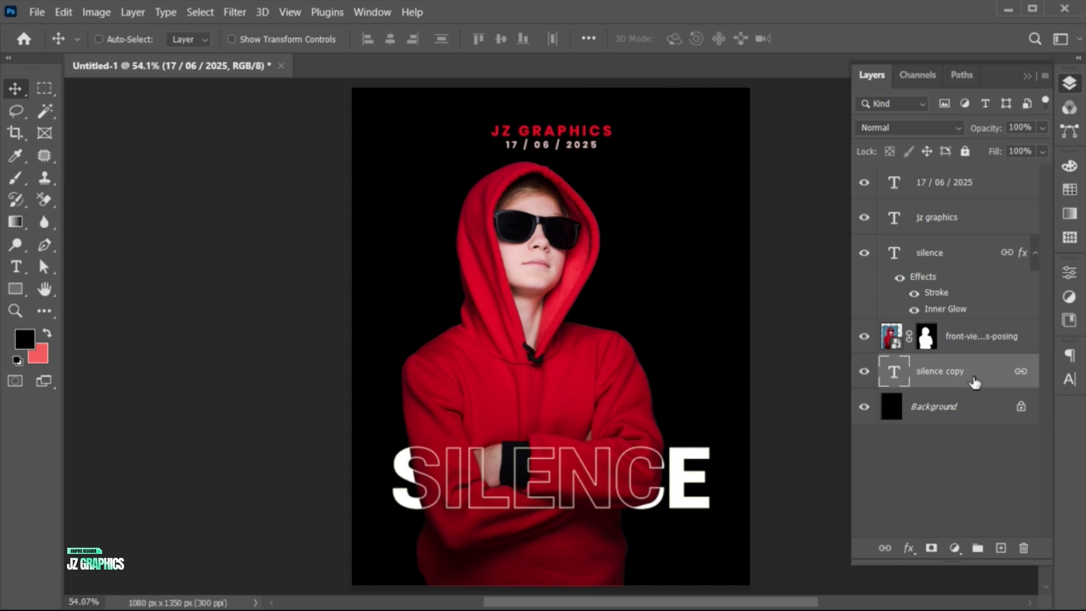
left_click(16, 289)
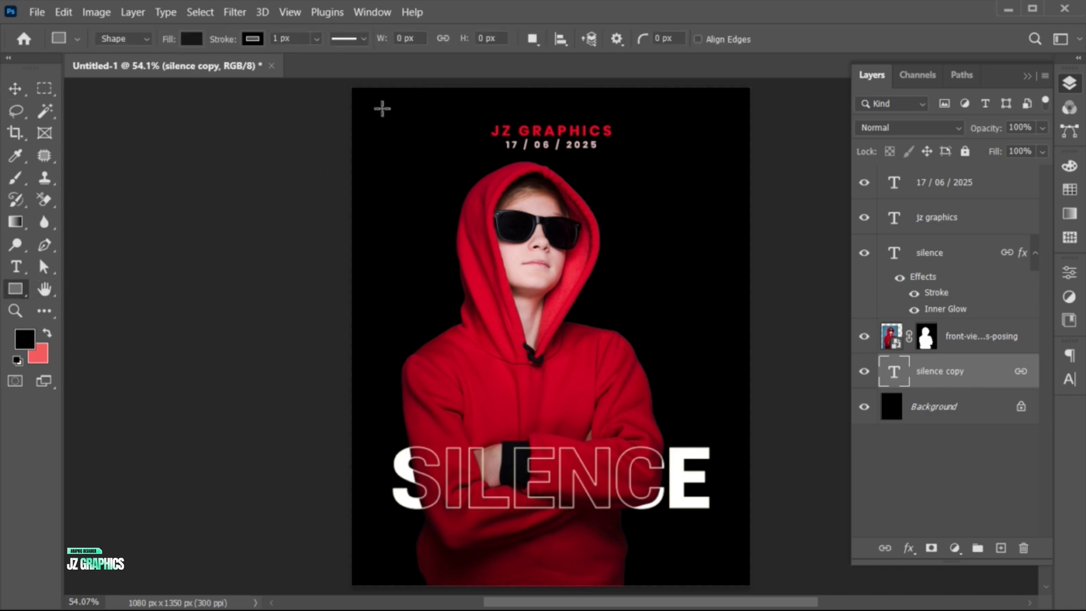
left_click_drag(388, 115, 703, 420)
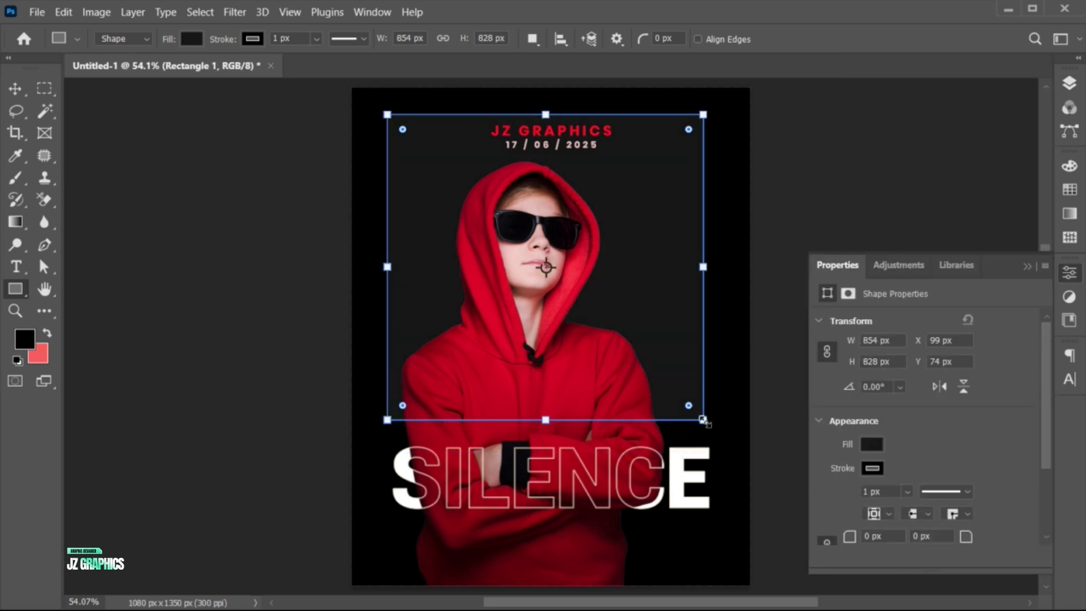
left_click_drag(546, 114, 545, 112)
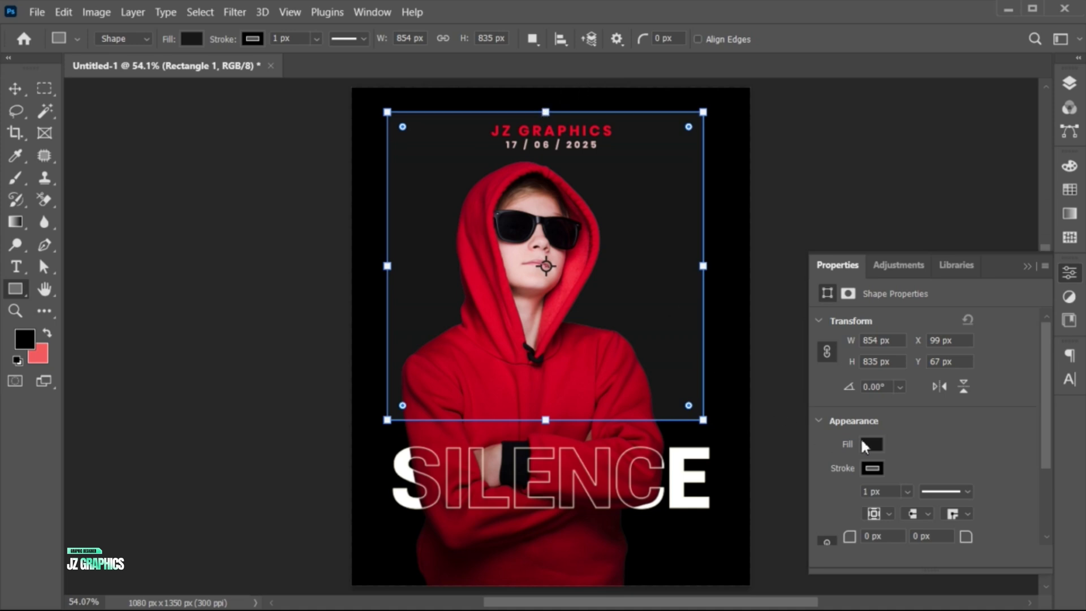
Step: Give the rectangle no fill and a white 3 px outline
left_click(863, 441)
left_click(836, 377)
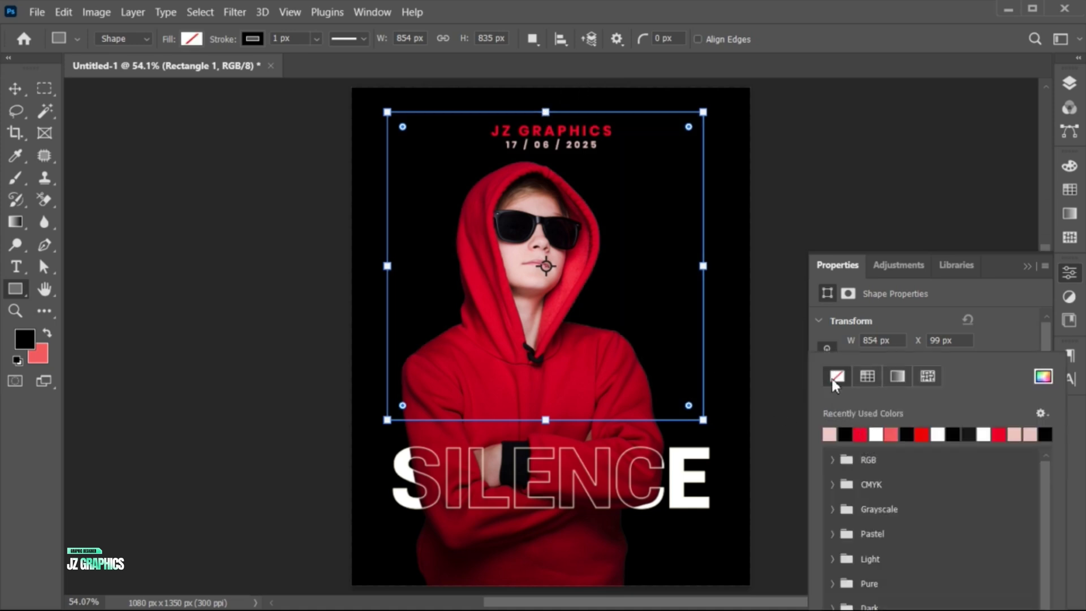
left_click(990, 339)
left_click(877, 461)
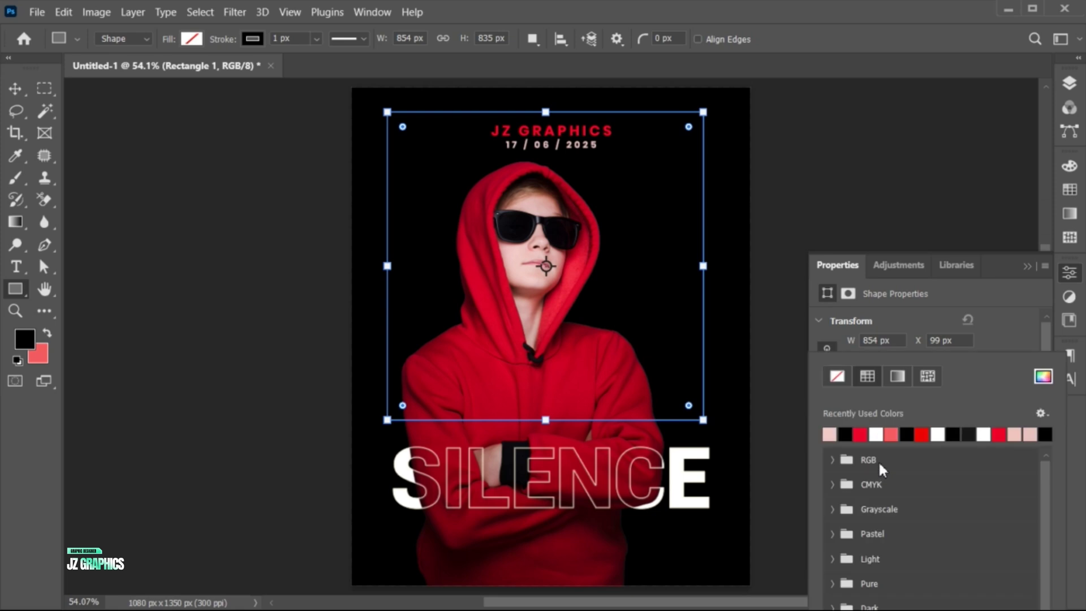
left_click(878, 434)
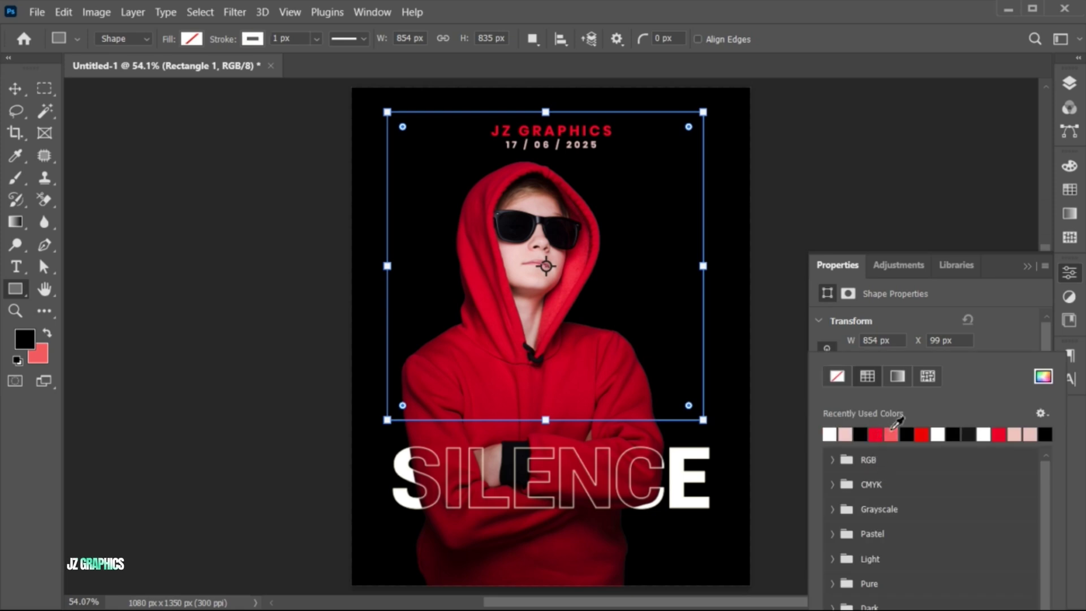
left_click(992, 325)
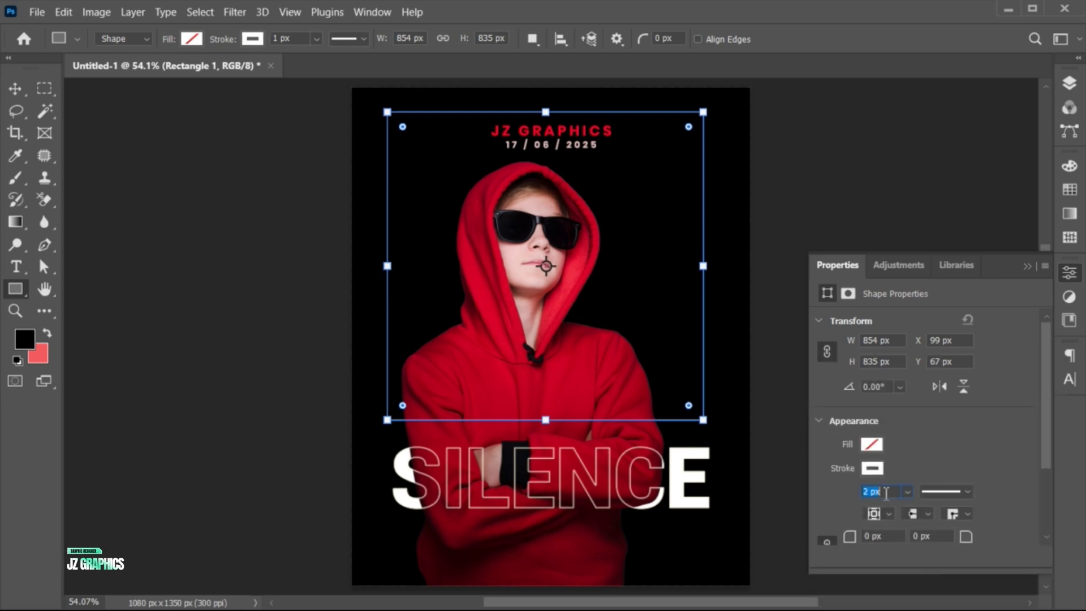
left_click(1028, 267)
key("ctrl+t")
key("Return")
key("v")
Step: Centre the frame horizontally on the poster and lower its top edge slightly
key("ctrl+a")
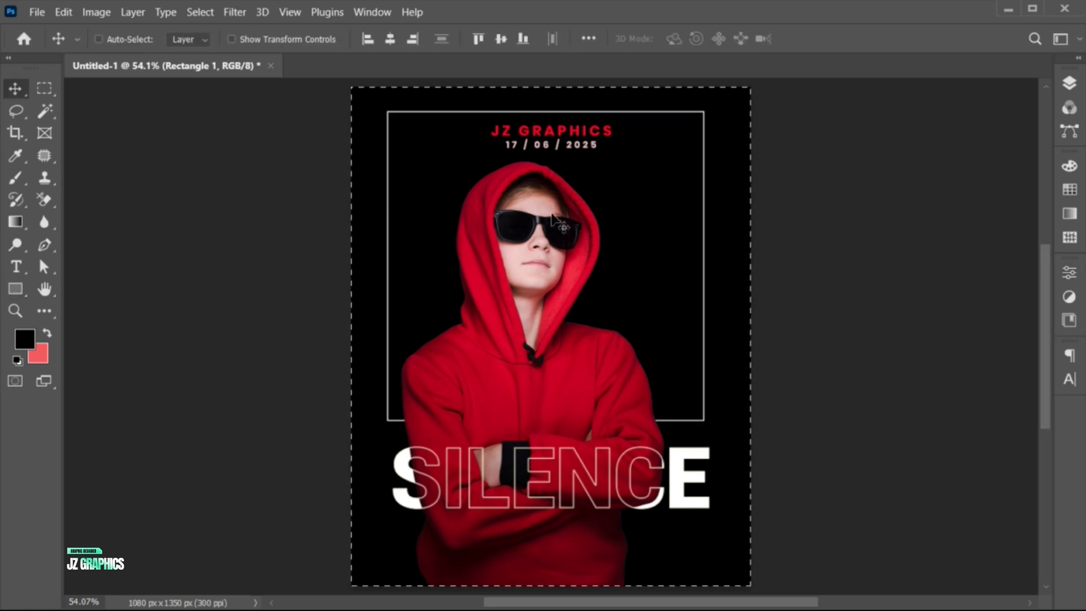
left_click(390, 38)
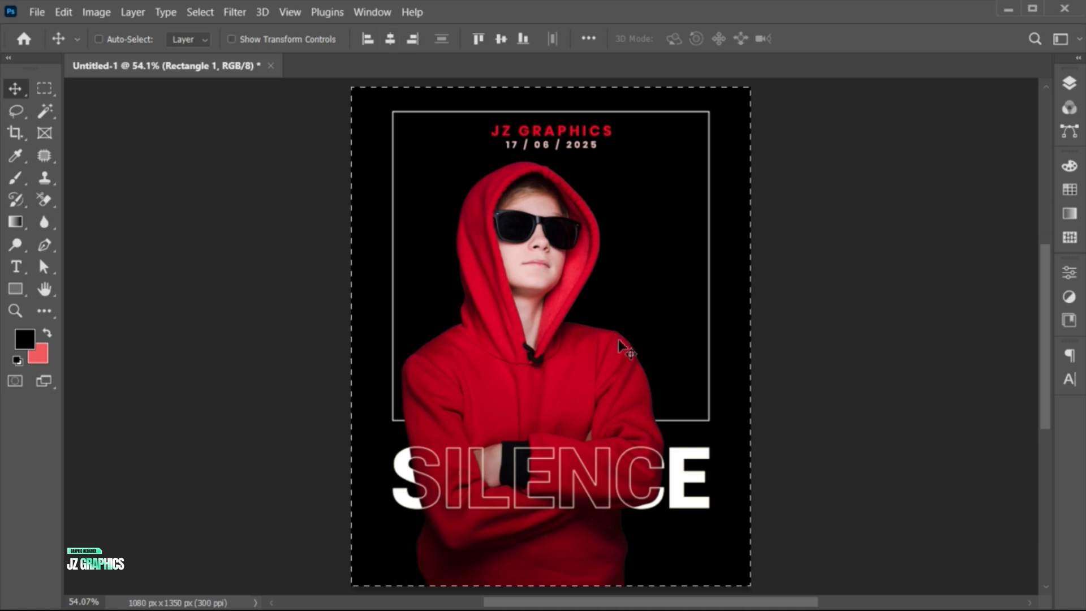
key("ctrl+d")
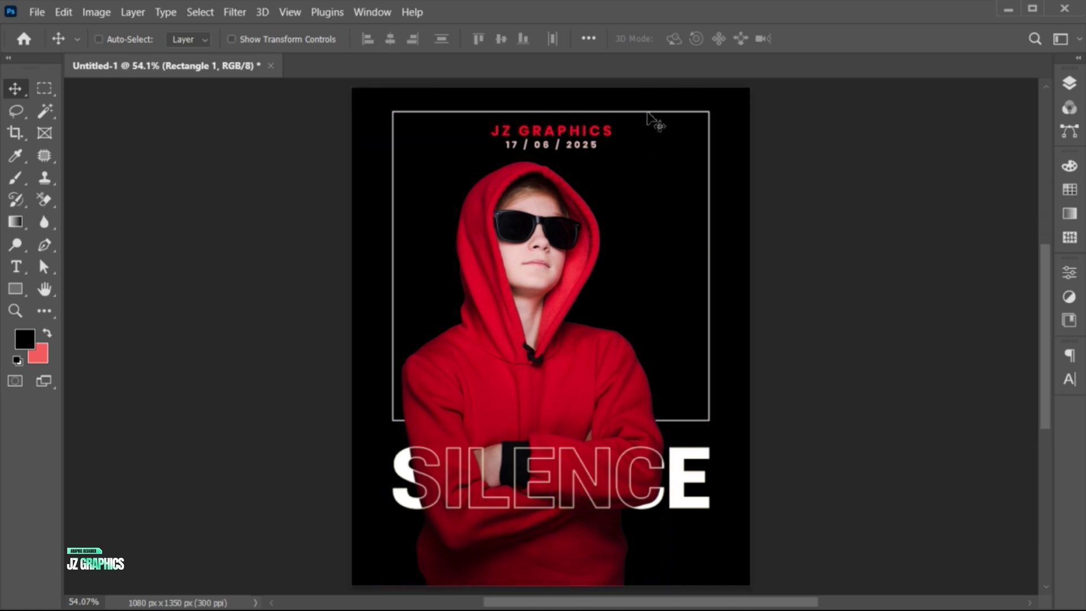
key("ctrl+t")
left_click_drag(551, 111, 552, 115)
left_click(835, 40)
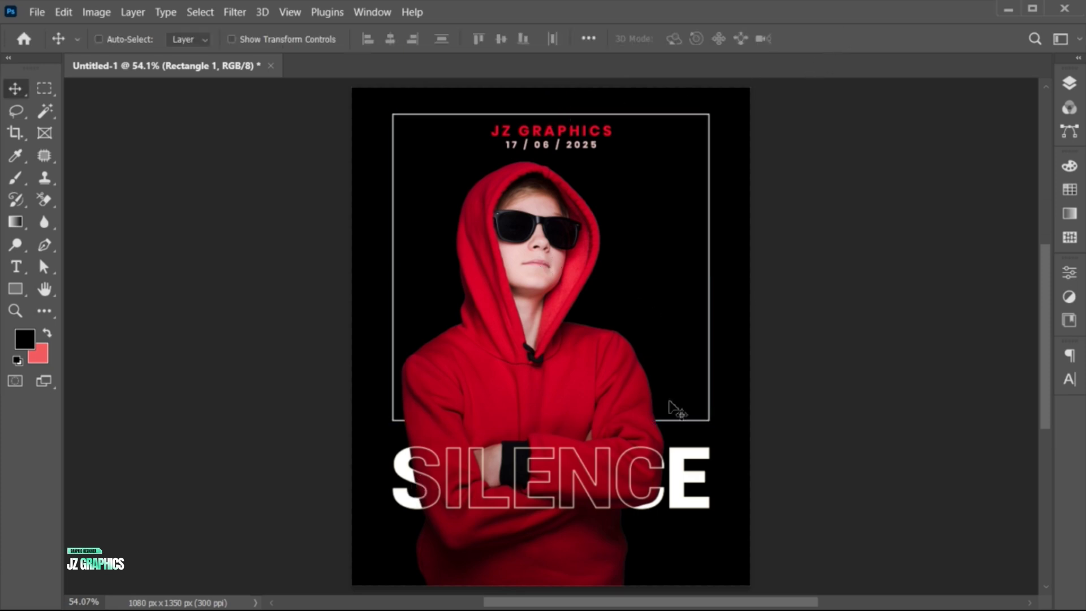
left_click(1069, 84)
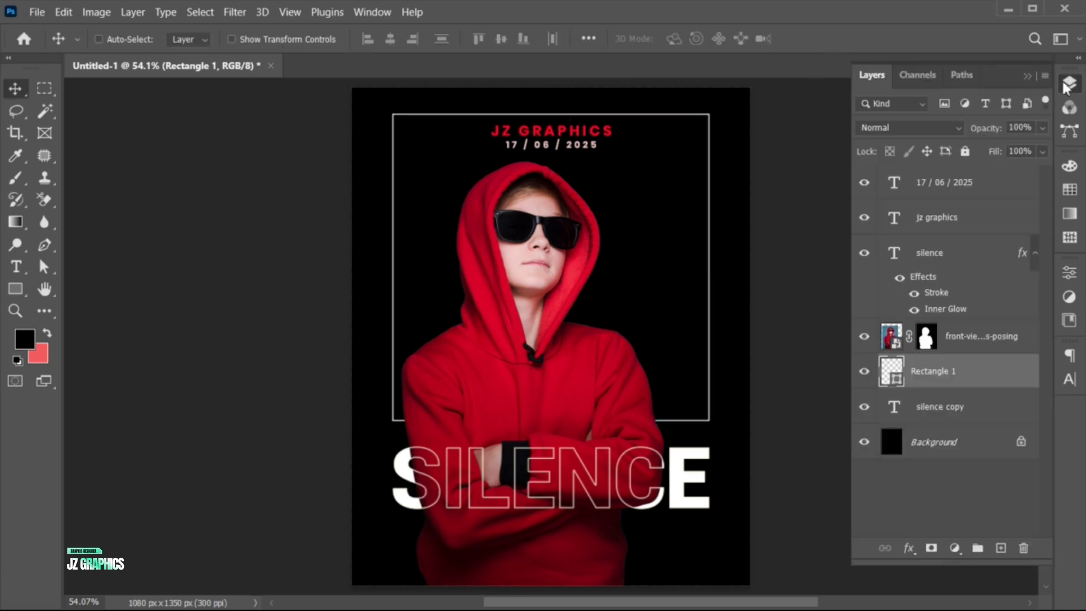
Step: Draw a small white-outlined square at the frame's top-left corner
left_click(965, 343)
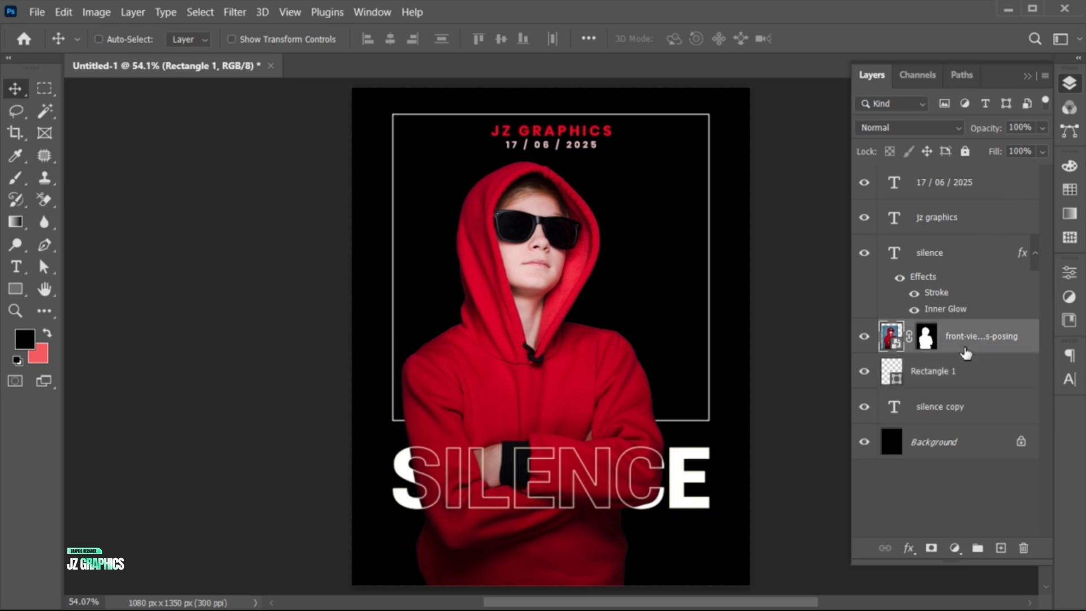
left_click(15, 289)
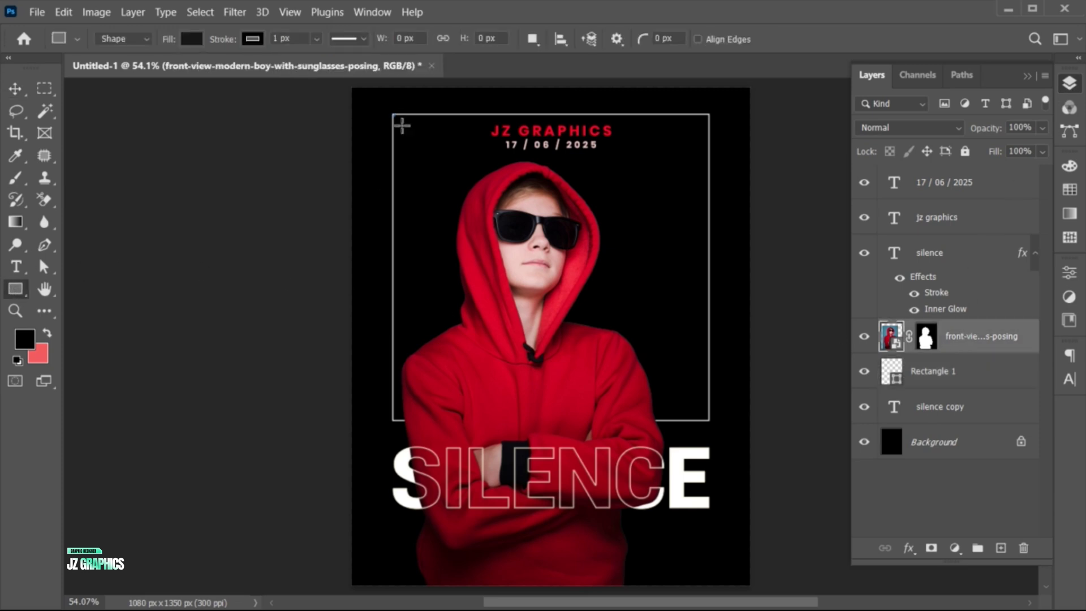
left_click_drag(402, 125, 420, 148)
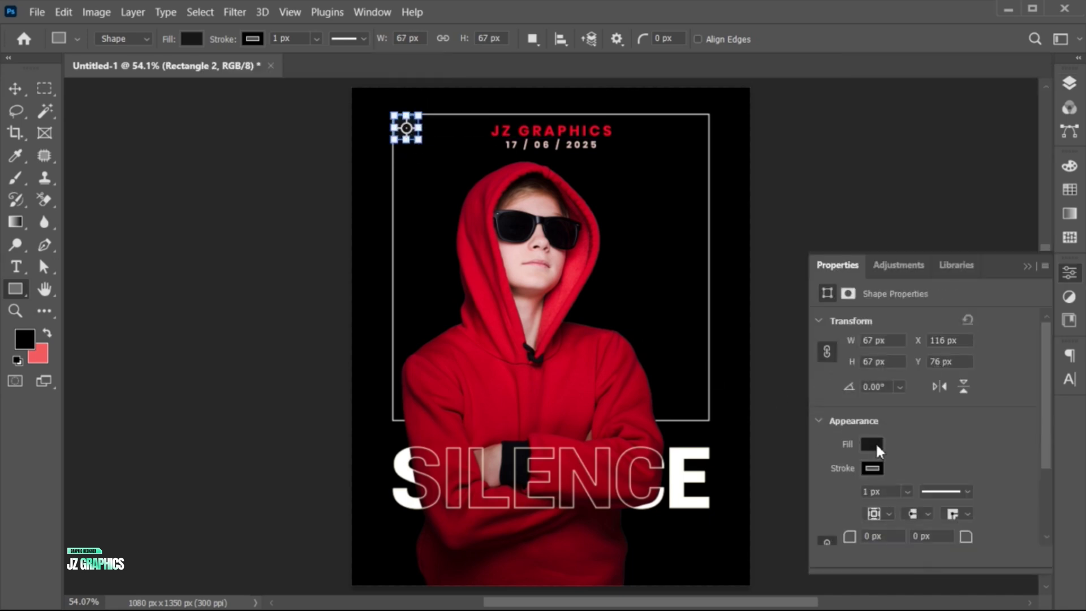
left_click(872, 444)
left_click(848, 436)
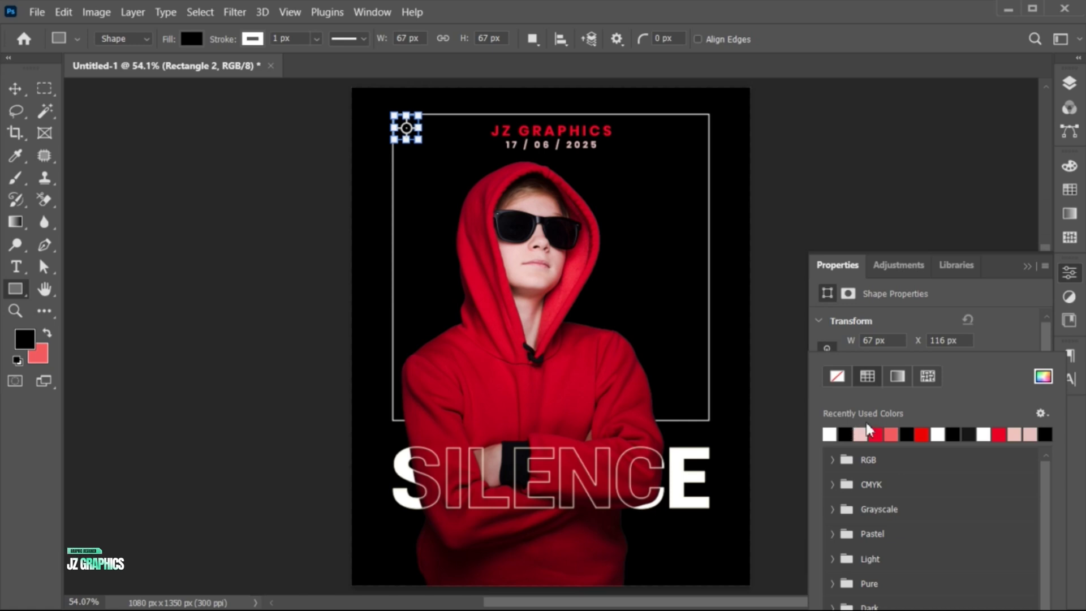
left_click(997, 348)
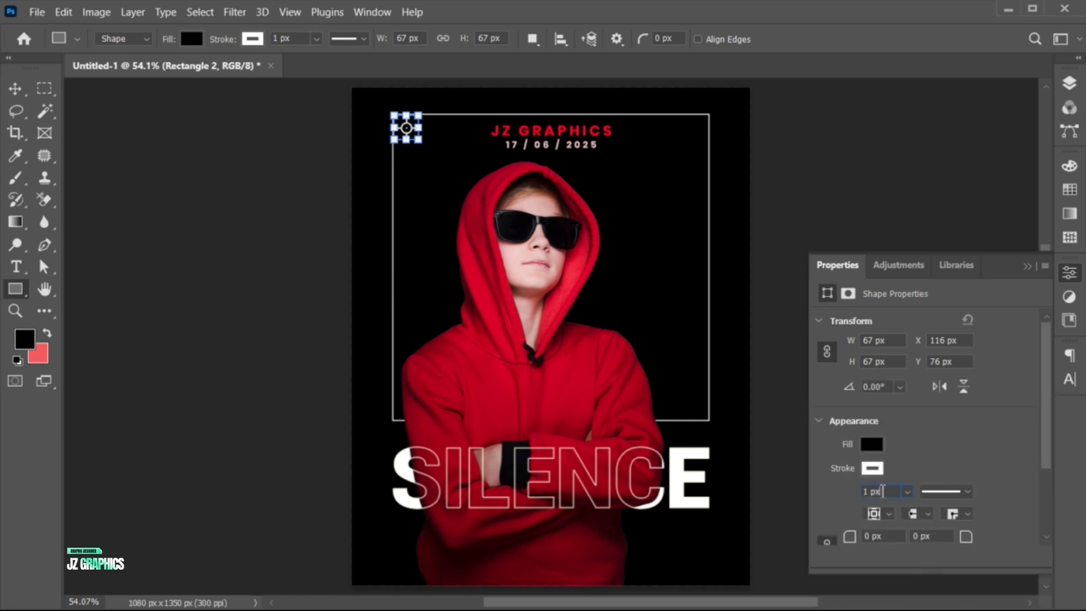
left_click(1026, 265)
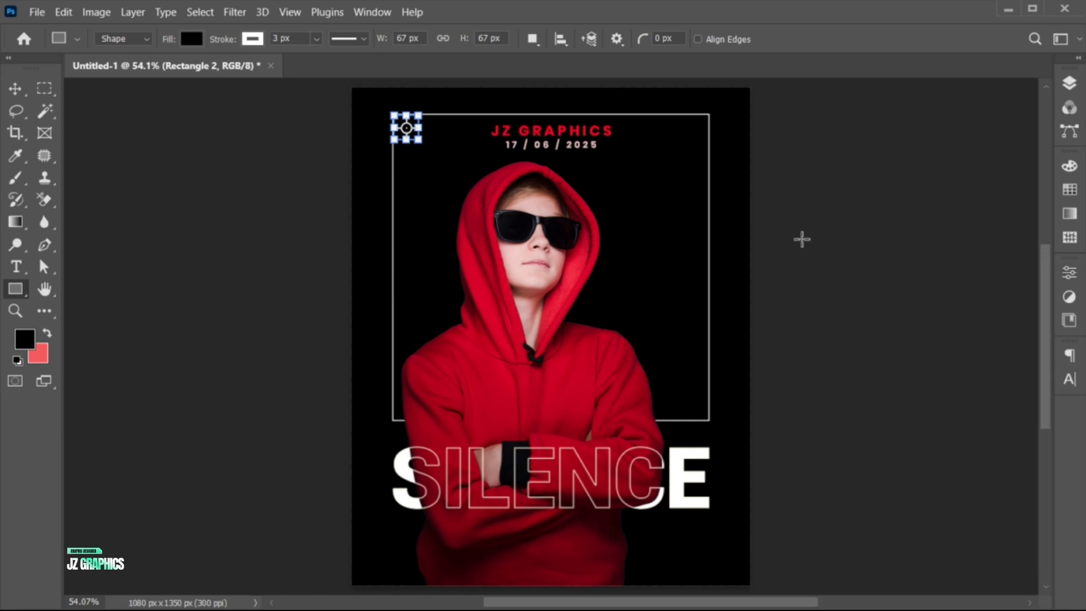
Step: Duplicate the square offset down-right and give the copy a red fill with a black outline
key("v")
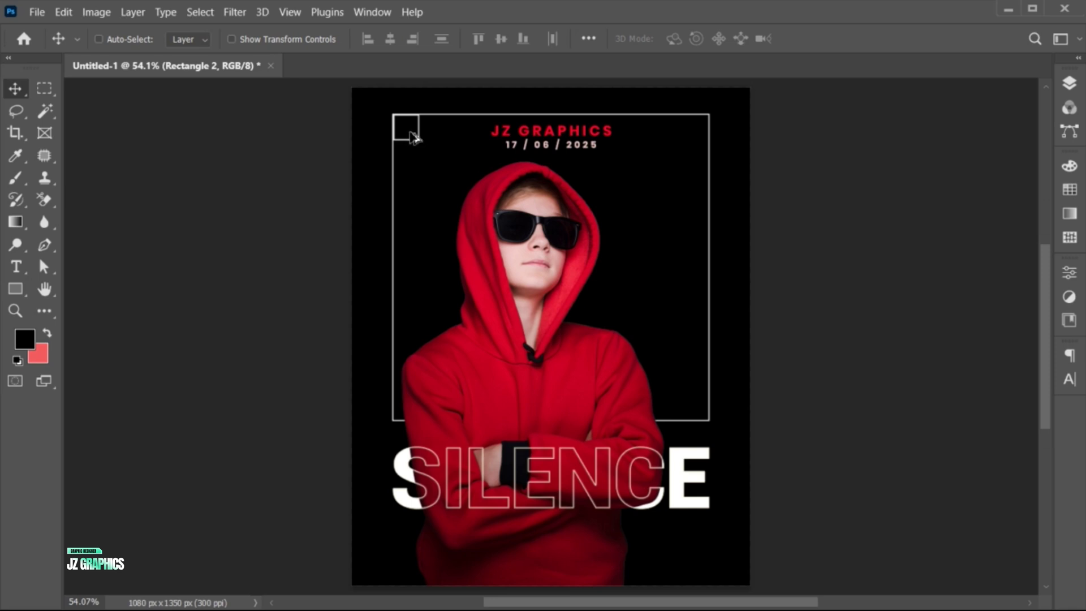
left_click_drag(413, 137, 419, 149)
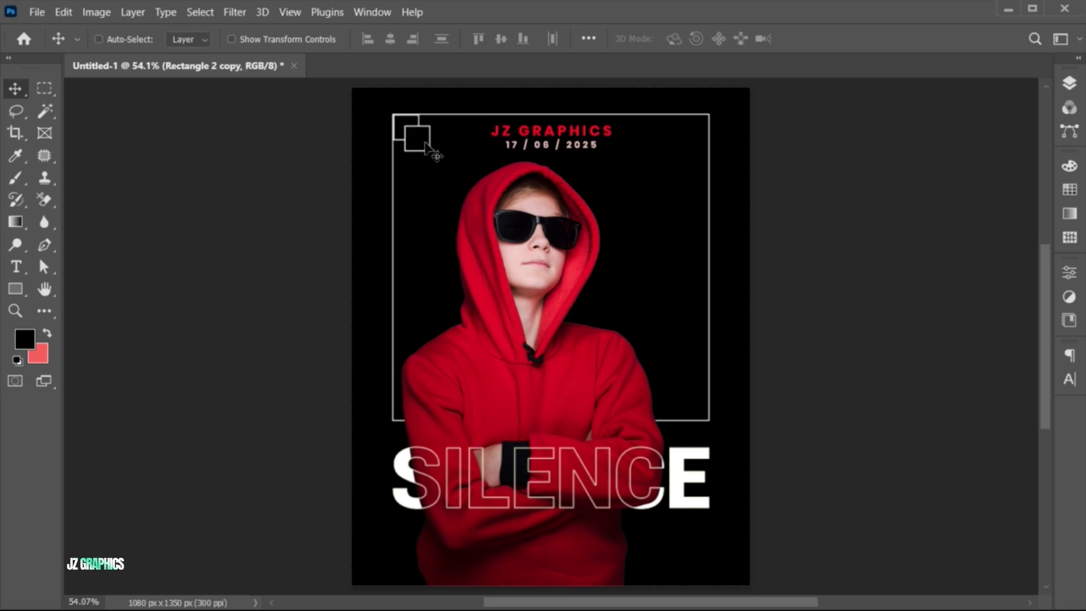
left_click(1069, 273)
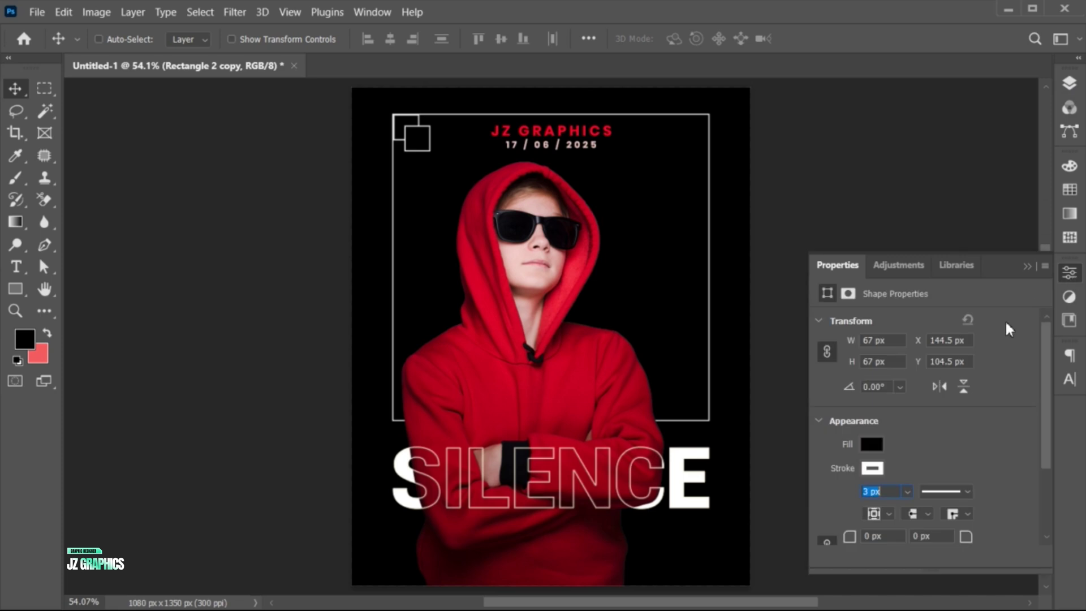
left_click(873, 445)
left_click(878, 433)
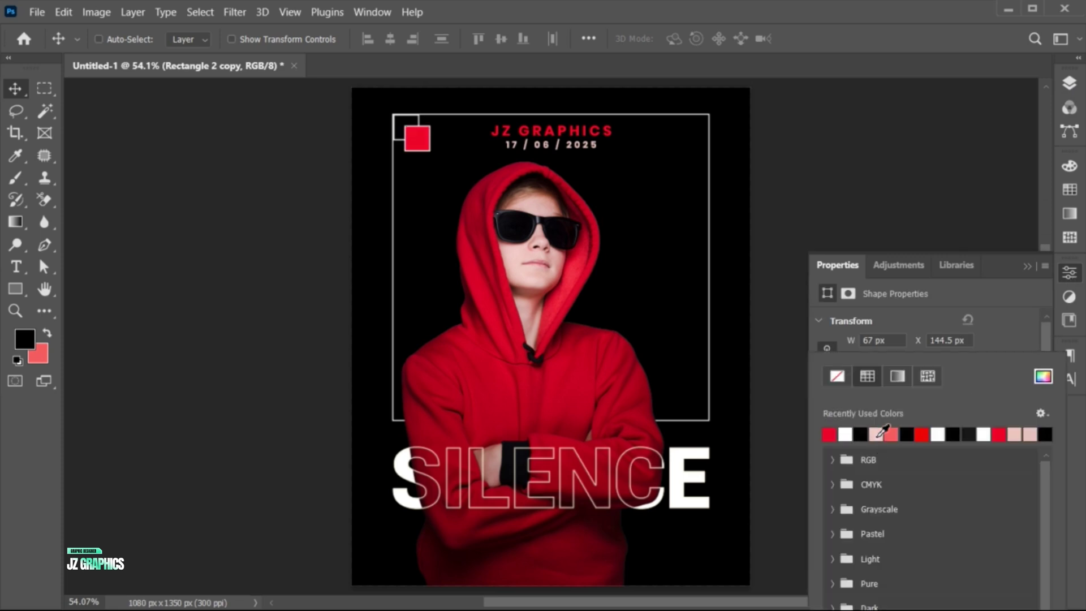
left_click(882, 469)
left_click(863, 435)
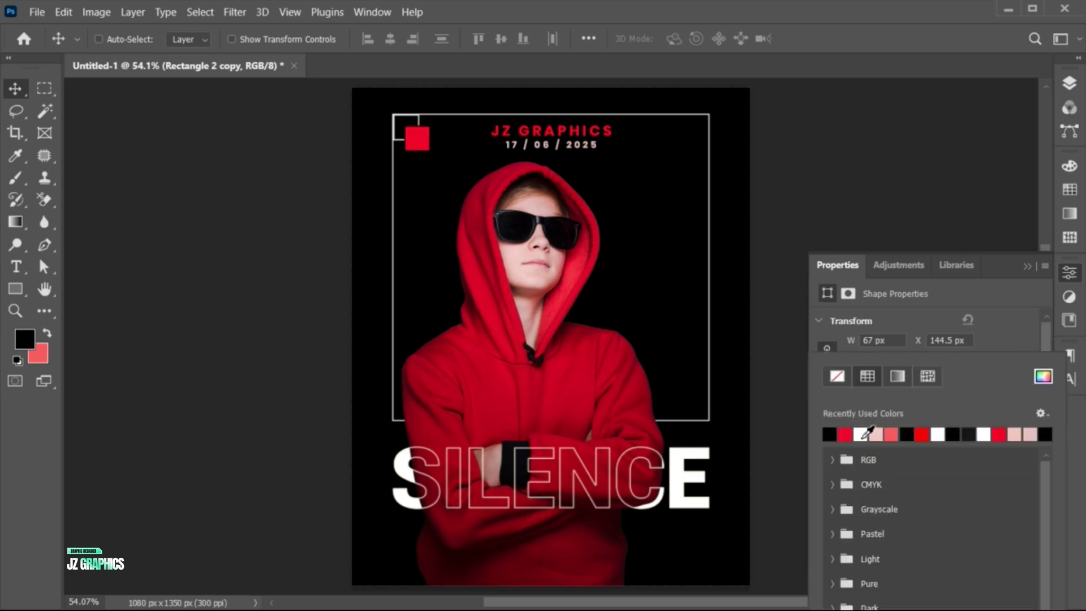
left_click(1012, 338)
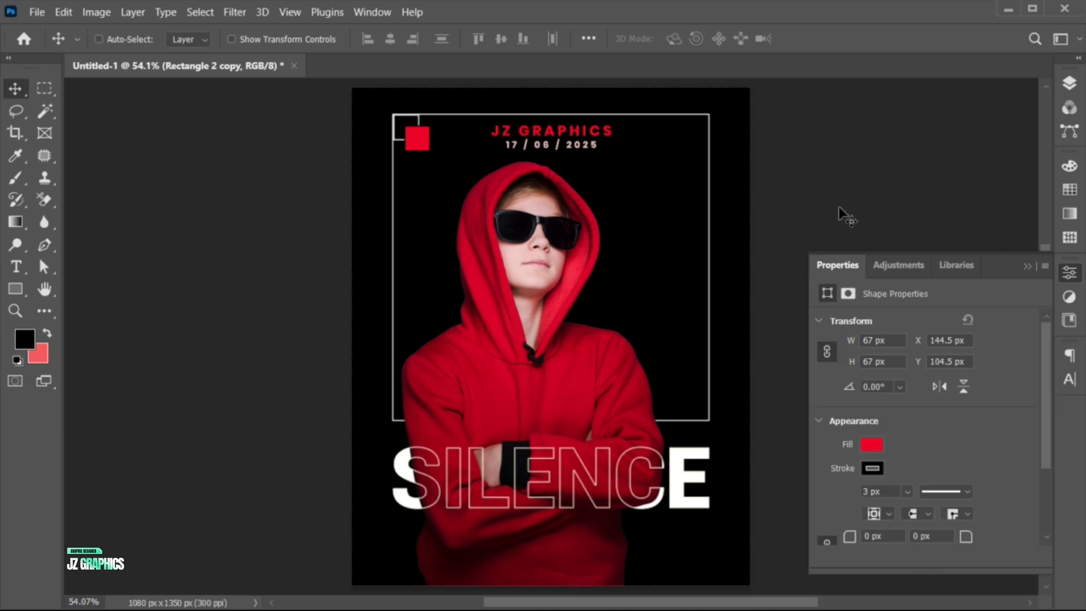
left_click(1029, 267)
left_click(1068, 84)
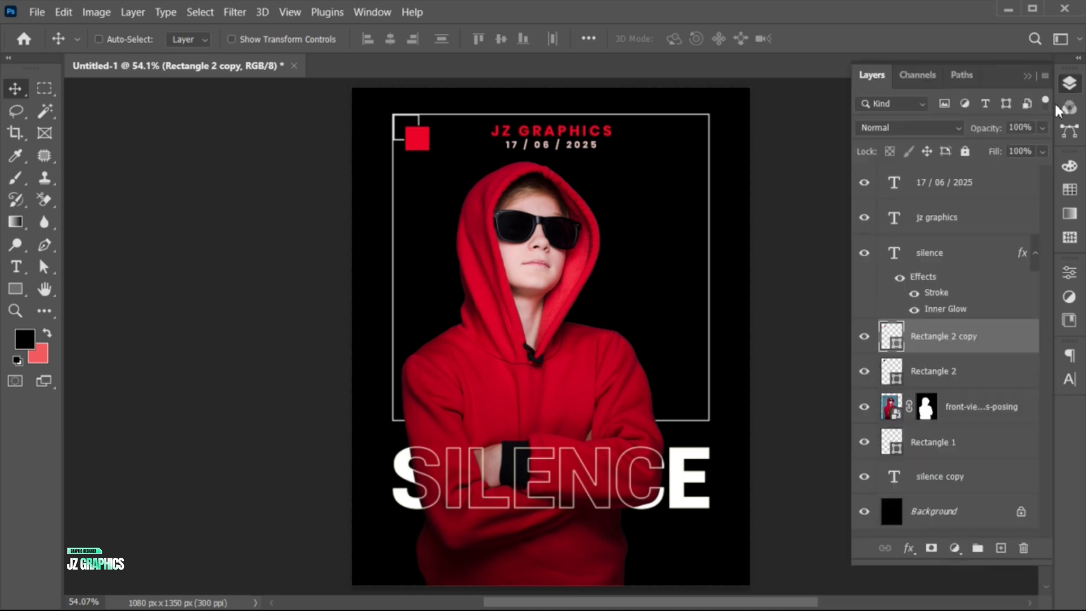
Step: Scale both small corner squares up to about 118%
left_click(941, 371, "ctrl")
key("ctrl+t")
mouse_move(430, 150)
left_mouse_down()
mouse_move(434, 158)
mouse_move(416, 142)
left_mouse_up()
key("Return")
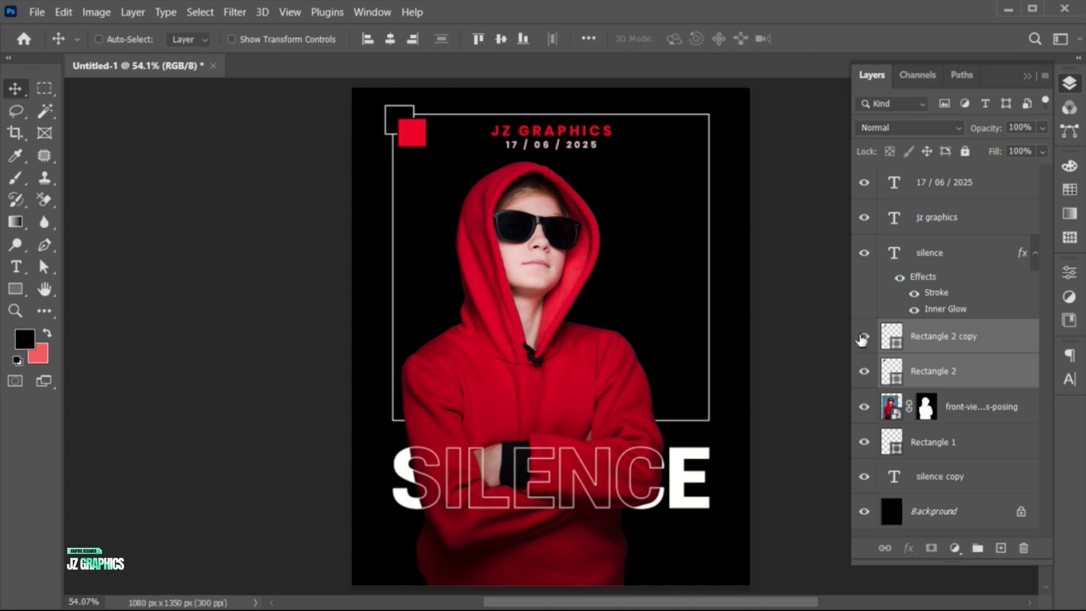
Step: Mask away the Rectangle 1 frame's right edge beside the hoodie
left_click(1000, 344)
left_click(968, 449)
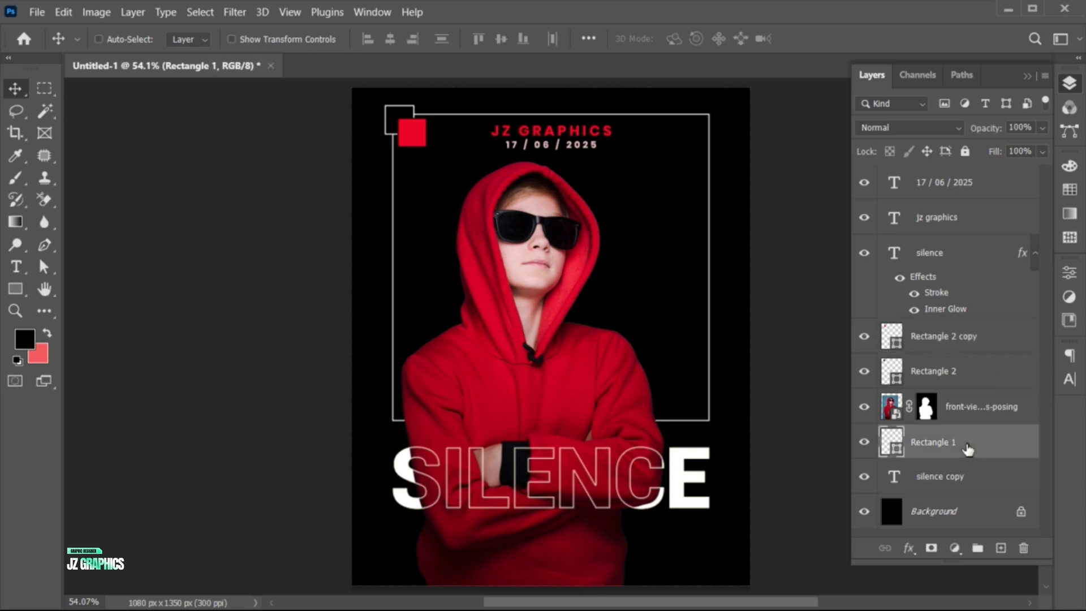
left_click(930, 549)
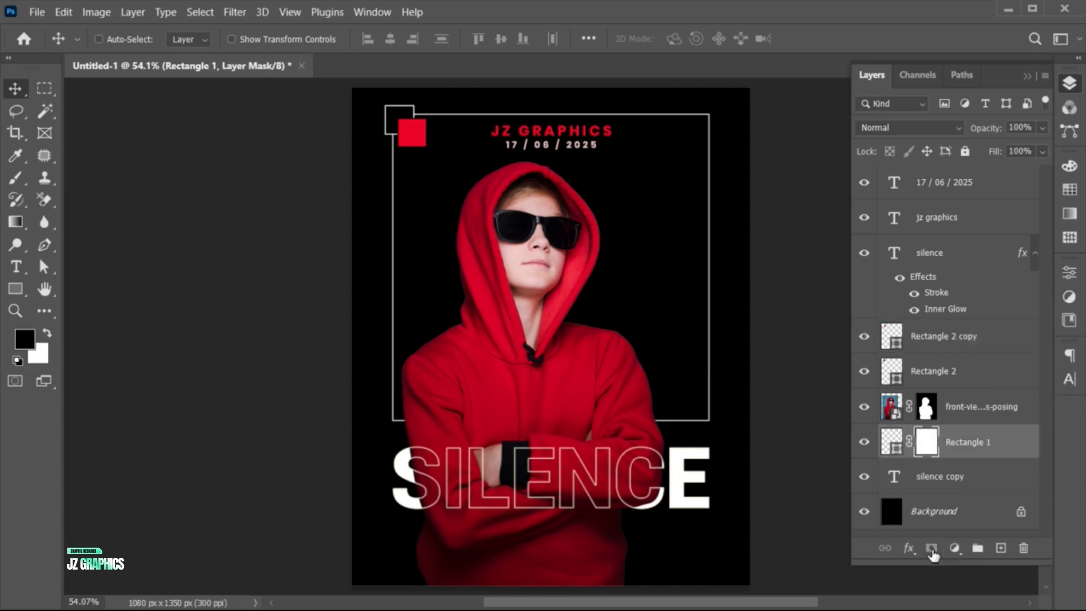
left_click(44, 90)
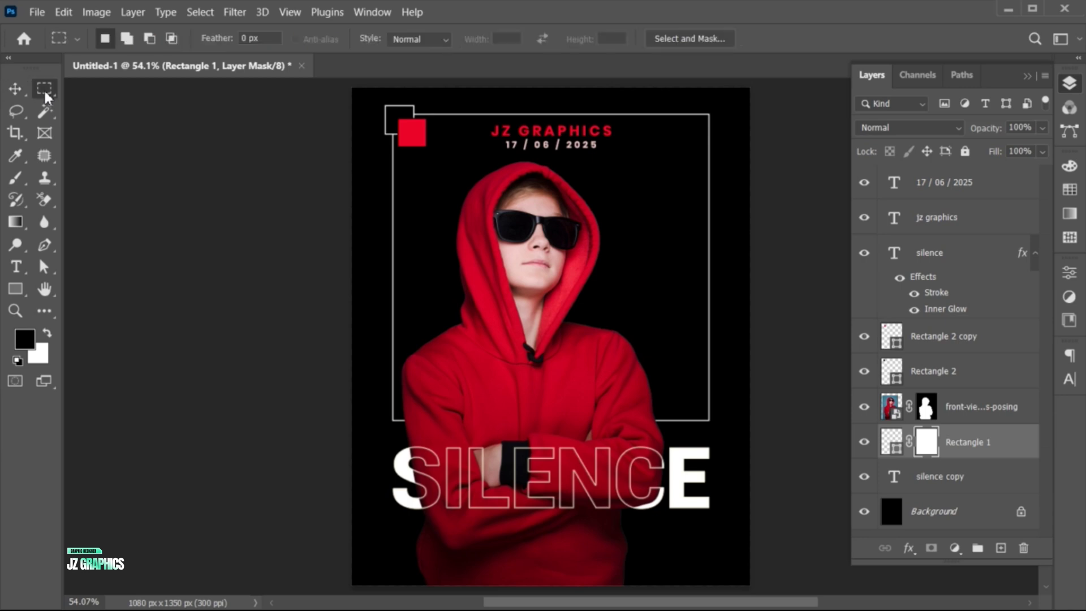
left_click_drag(595, 320, 727, 430)
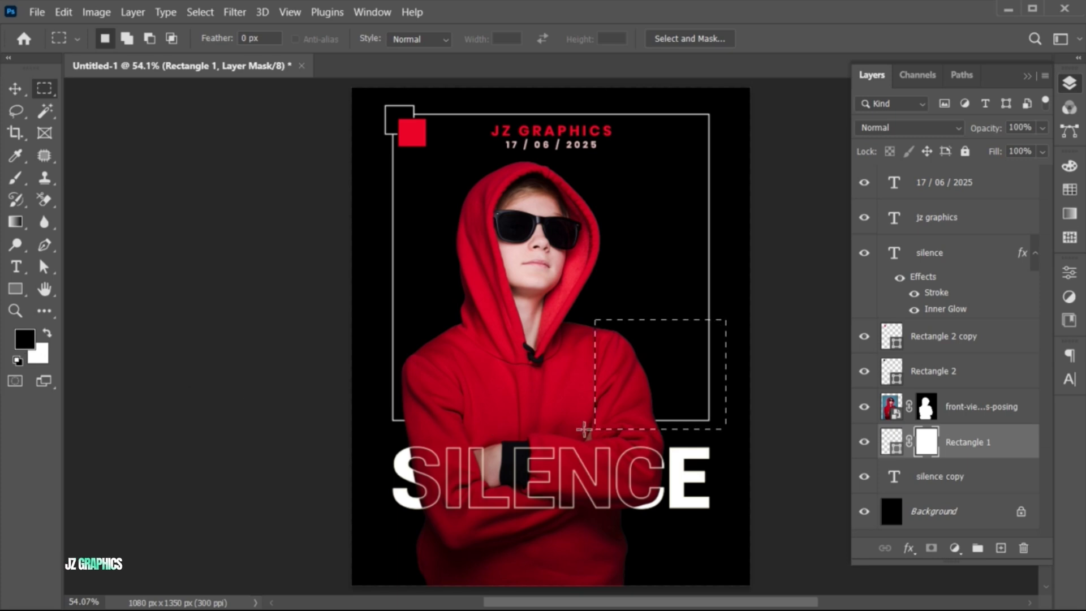
key("alt+BackSpace")
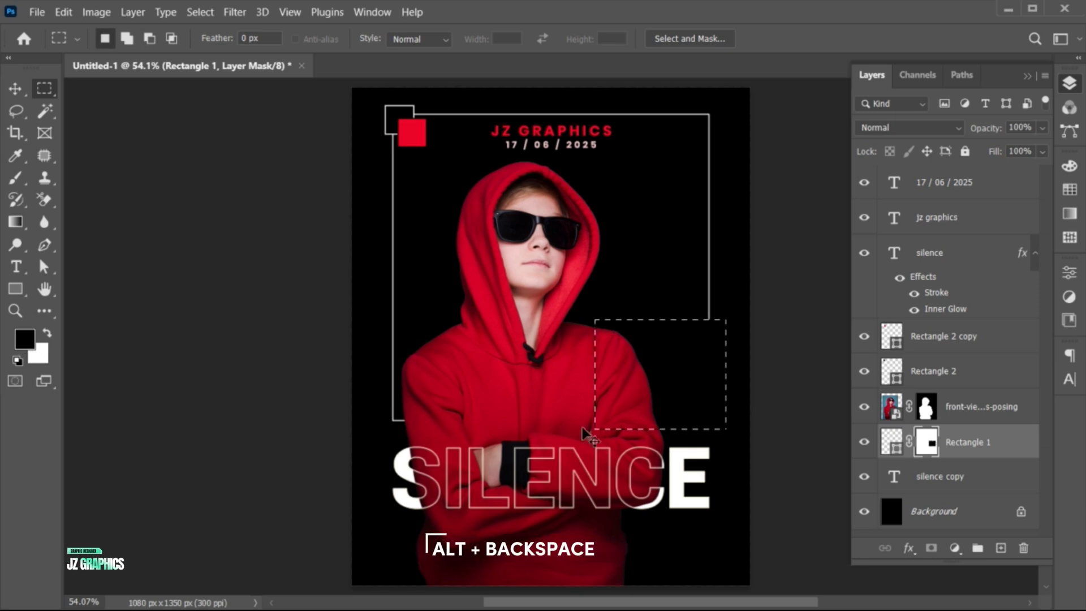
key("ctrl+d")
Step: Draw a placeholder paragraph text box in the frame's gap
key("v")
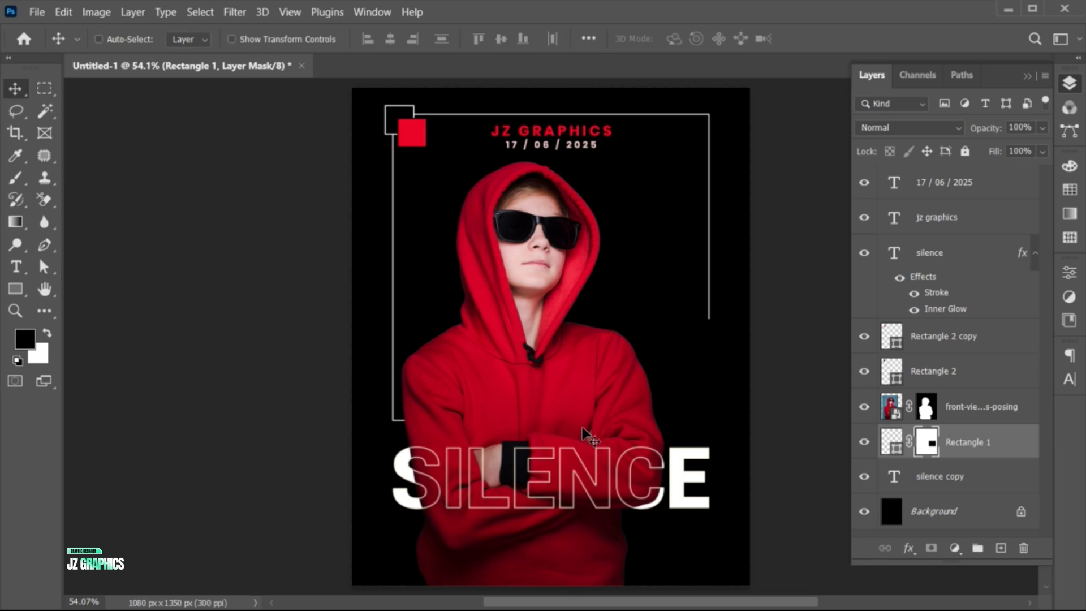
left_click(985, 348)
key("t")
left_click_drag(642, 337, 711, 436)
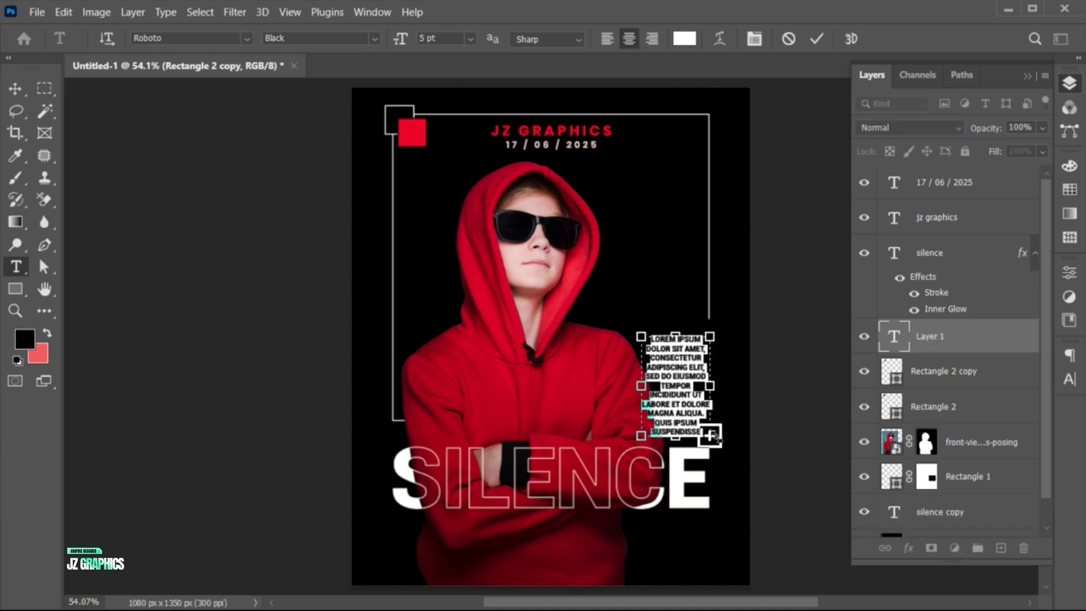
Step: Set the paragraph to the Light font style and right-align it
left_click(1069, 380)
left_click(1069, 380)
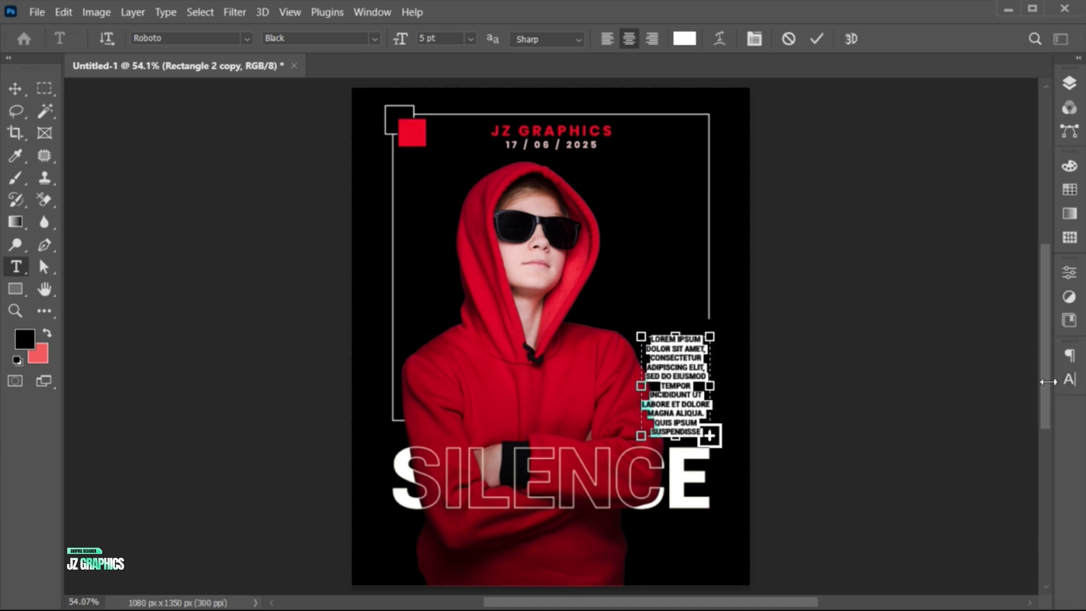
left_click(1069, 381)
left_click(1041, 379)
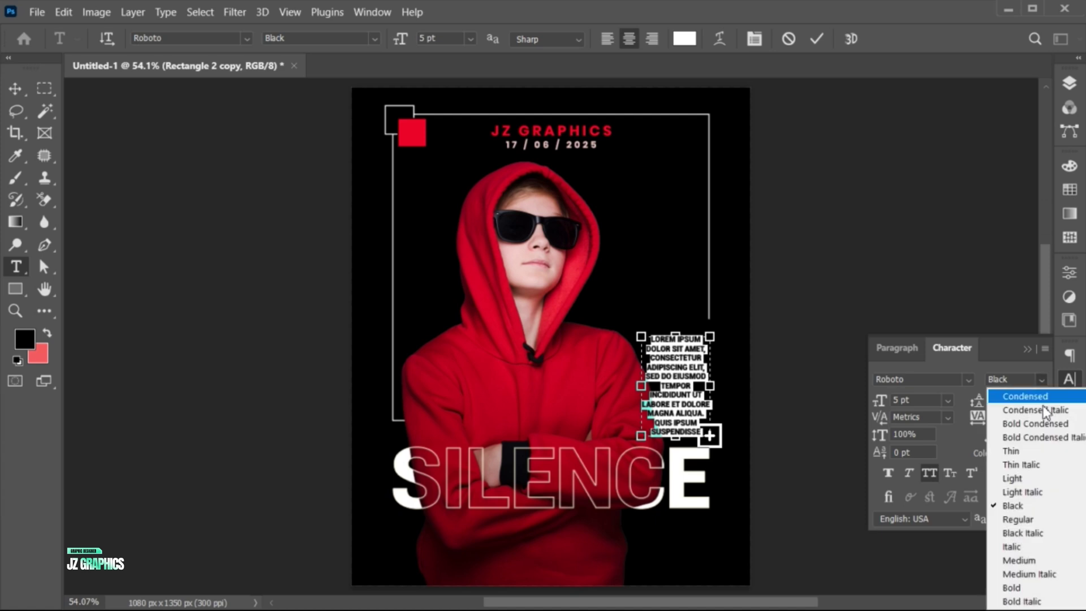
left_click(1031, 480)
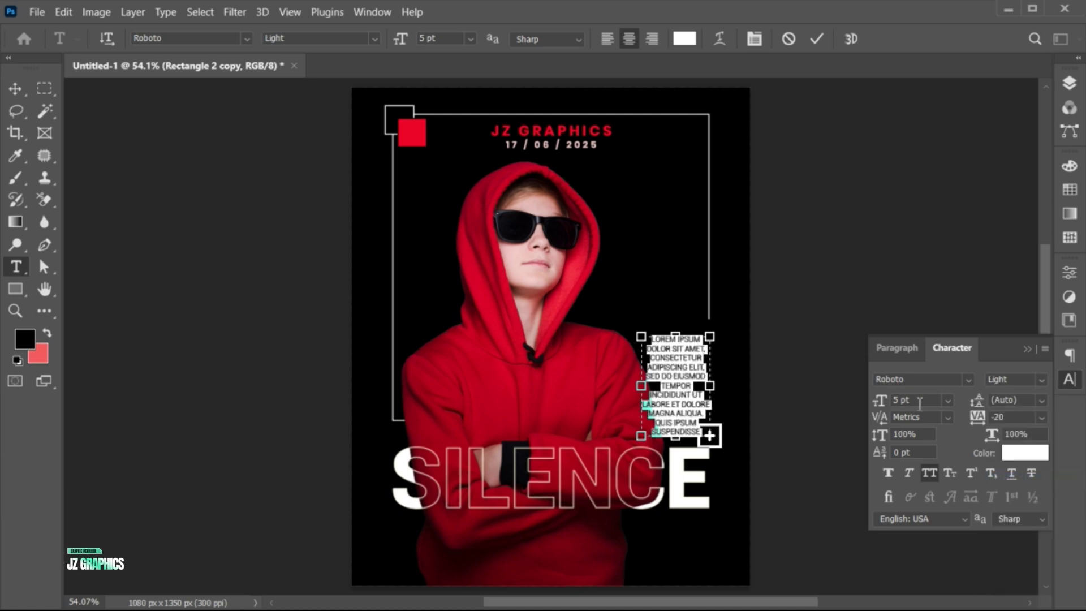
key("Return")
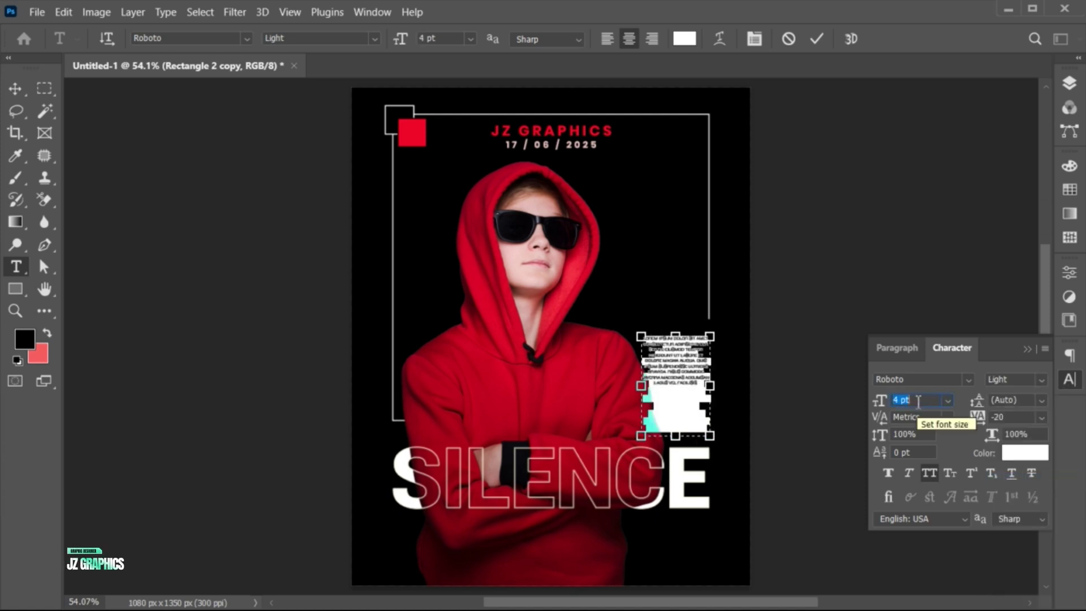
left_click(651, 39)
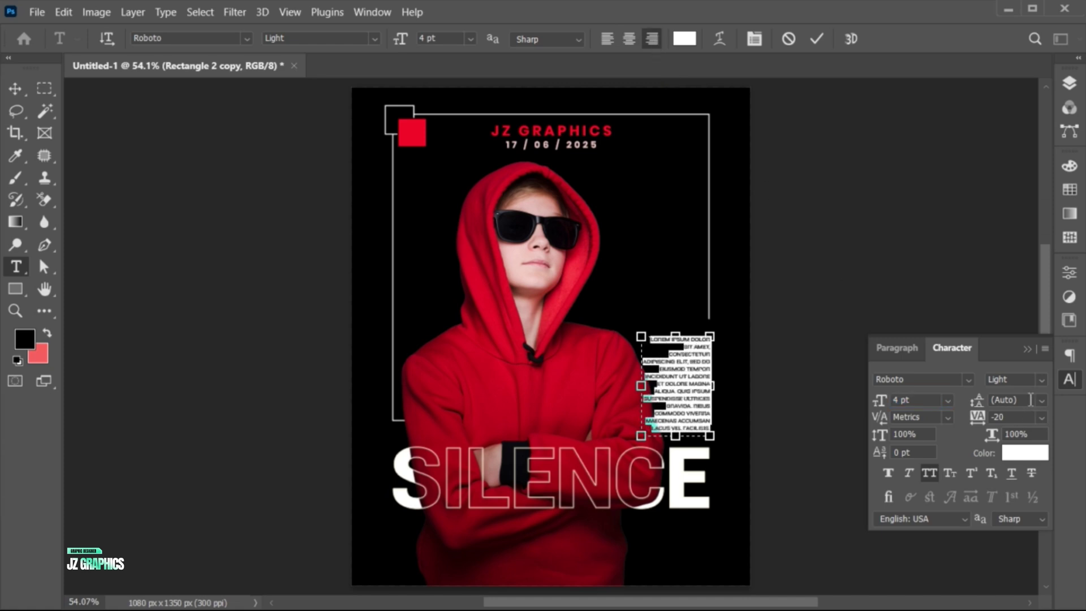
Step: Set leading to 5 pt and tracking to -40, then narrow the text box
left_click(1031, 399)
type("5")
key("Return")
left_click(1015, 417)
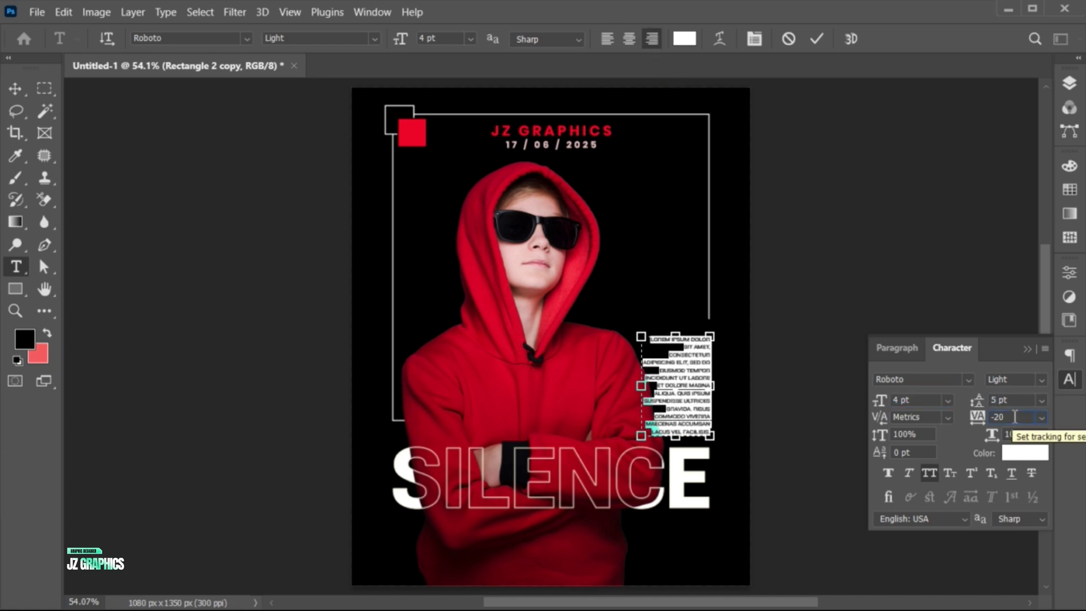
key("Down")
key("Down")
left_click_drag(641, 386, 646, 386)
Step: Shrink the paragraph to 2 pt with 3 pt leading
left_click(1023, 401)
type("3")
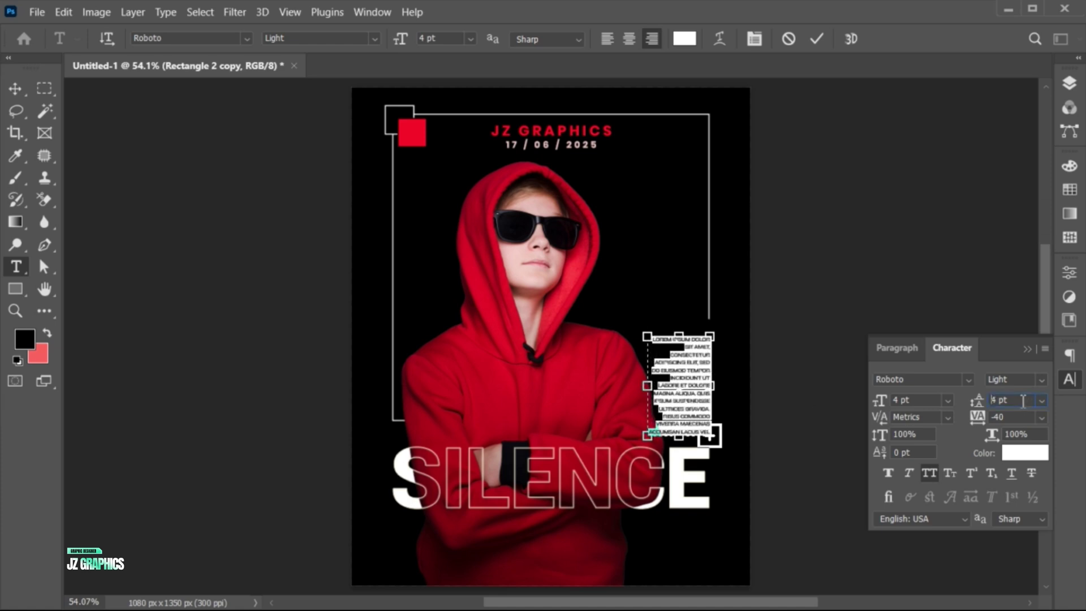
key("Return")
left_click(933, 400)
key("Down")
key("Down")
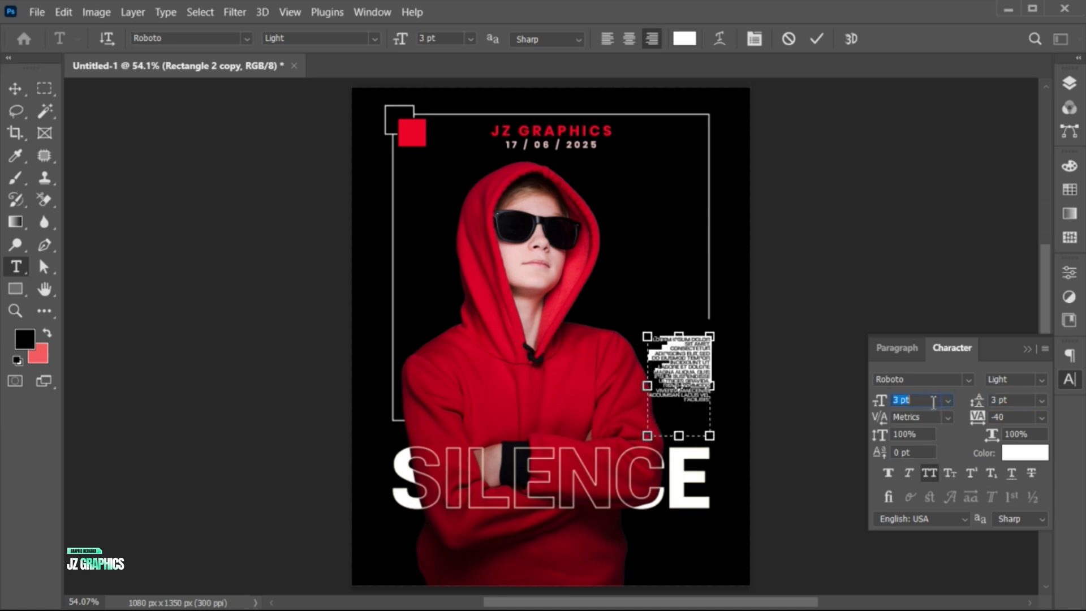
left_click(1010, 400)
key("Up")
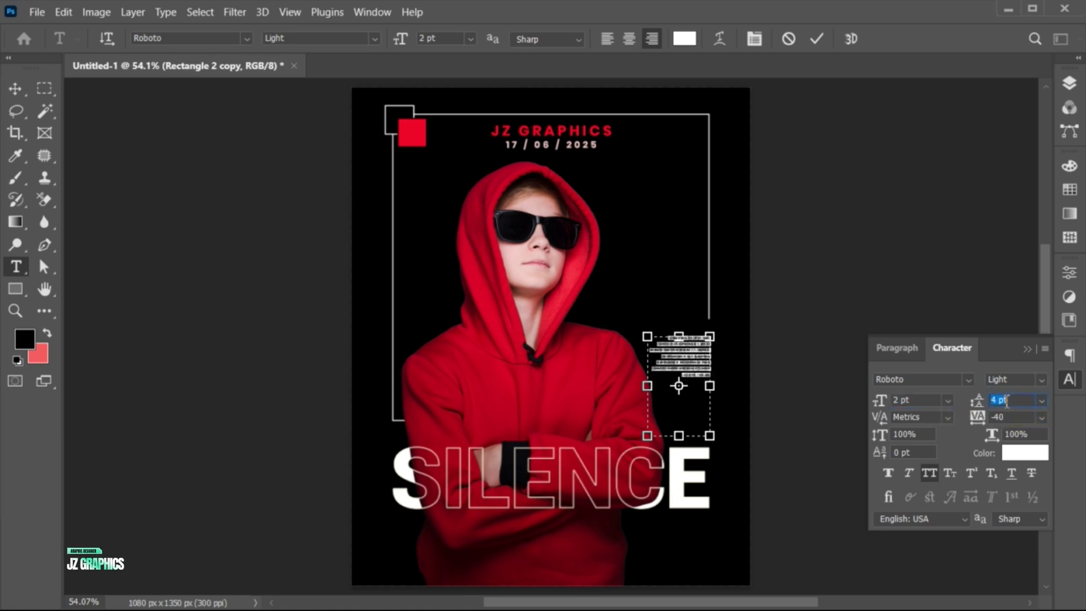
key("Down")
left_click(681, 367)
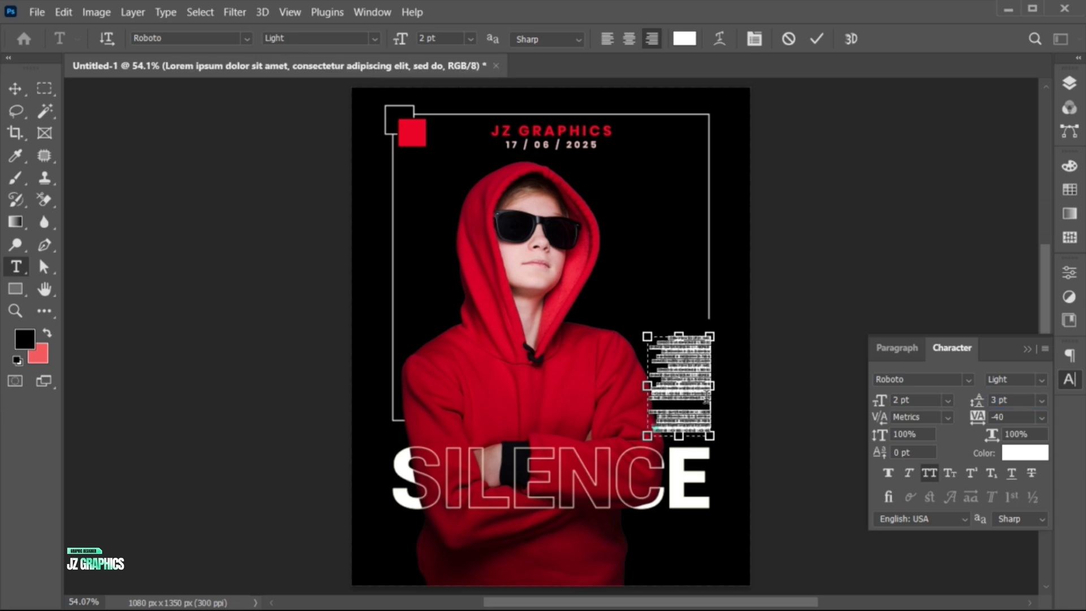
Step: Colour the paragraph light grey, narrow its box and commit it
left_click(1024, 452)
left_click(147, 206)
left_click(145, 199)
left_click(527, 128)
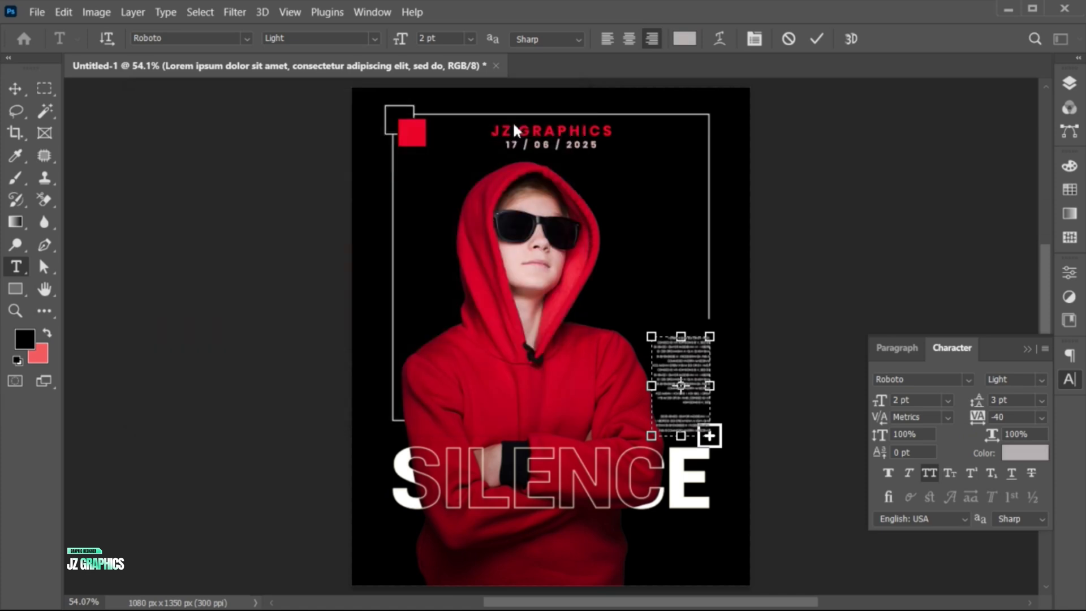
left_click_drag(651, 385, 683, 378)
left_click(816, 39)
key("v")
Step: Delete the extra lines from the lorem ipsum paragraph
double_click(690, 395)
key("BackSpace")
key("BackSpace")
key("ctrl+Return")
key("v")
Step: Set the whole paragraph to 2.5 pt and fit the text box around it
double_click(683, 376)
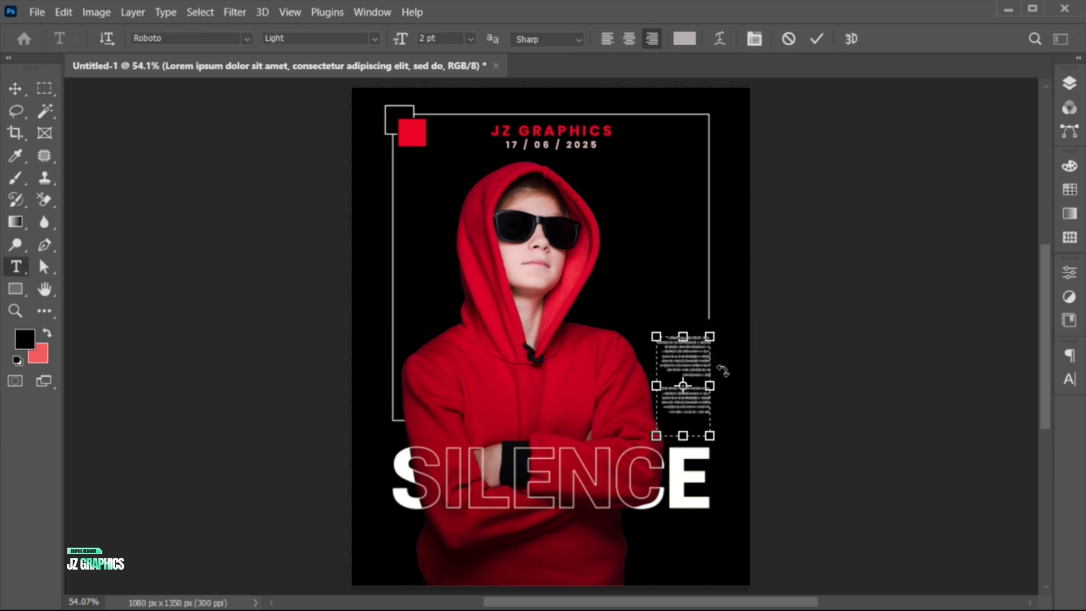
key("ctrl+a")
key("ctrl+t")
left_click(902, 400)
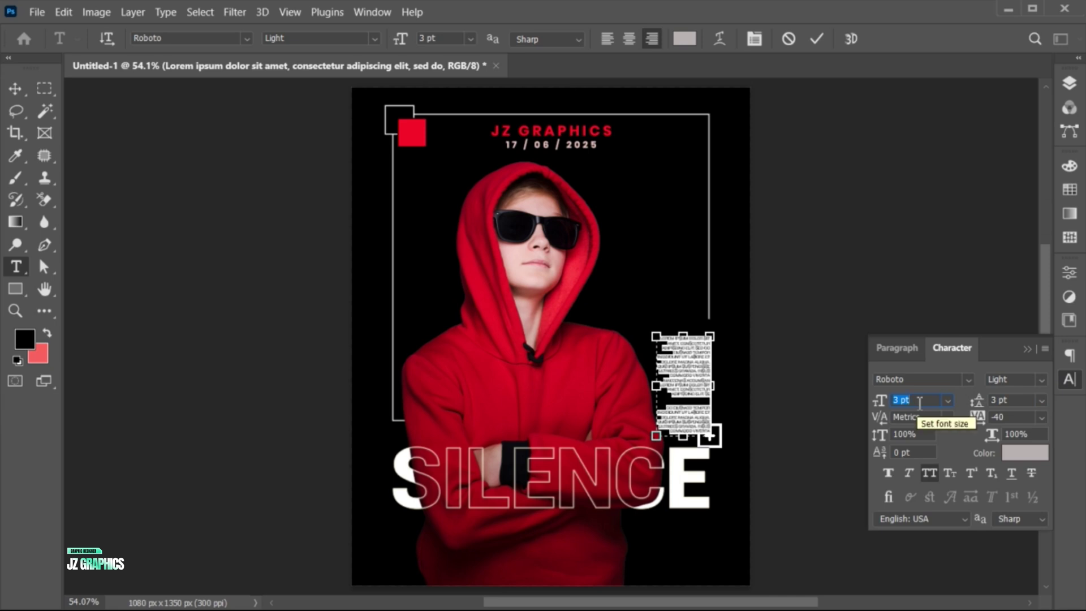
double_click(900, 399)
type("2.5")
key("Return")
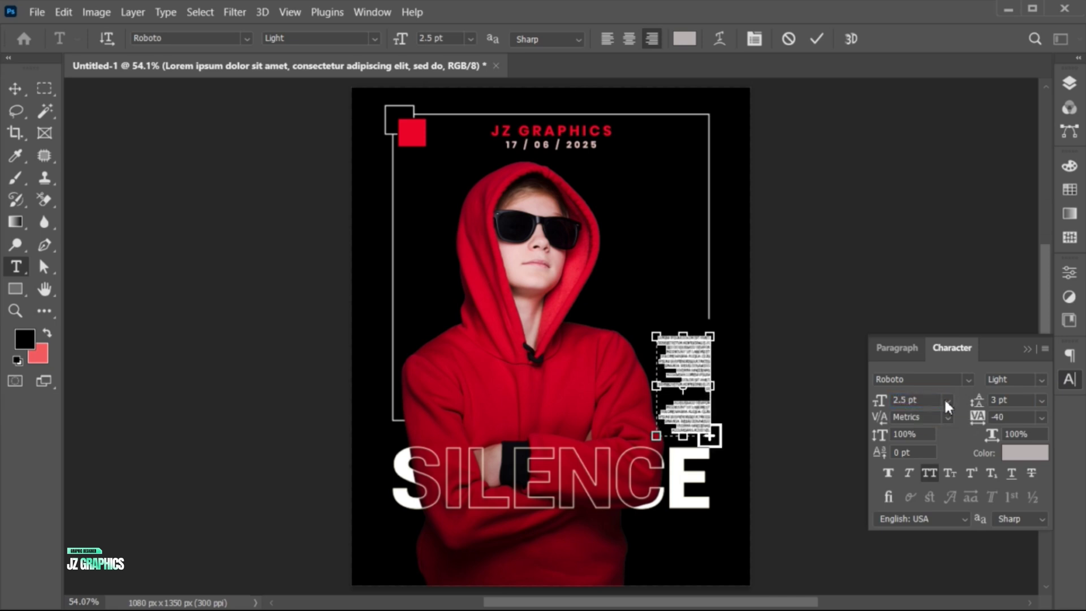
left_click_drag(710, 436, 710, 420)
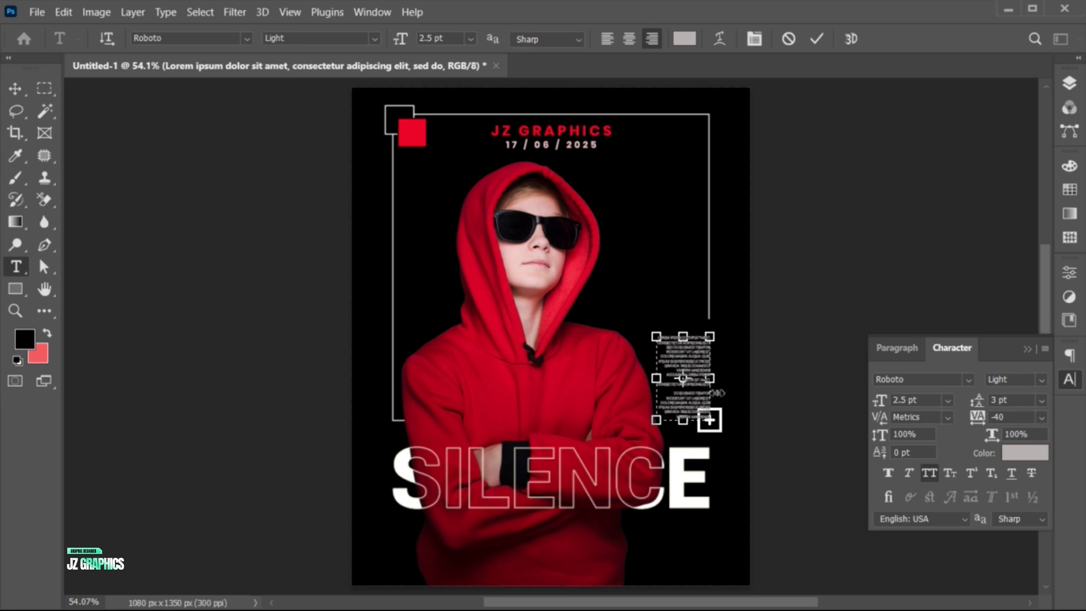
left_click(816, 38)
key("v")
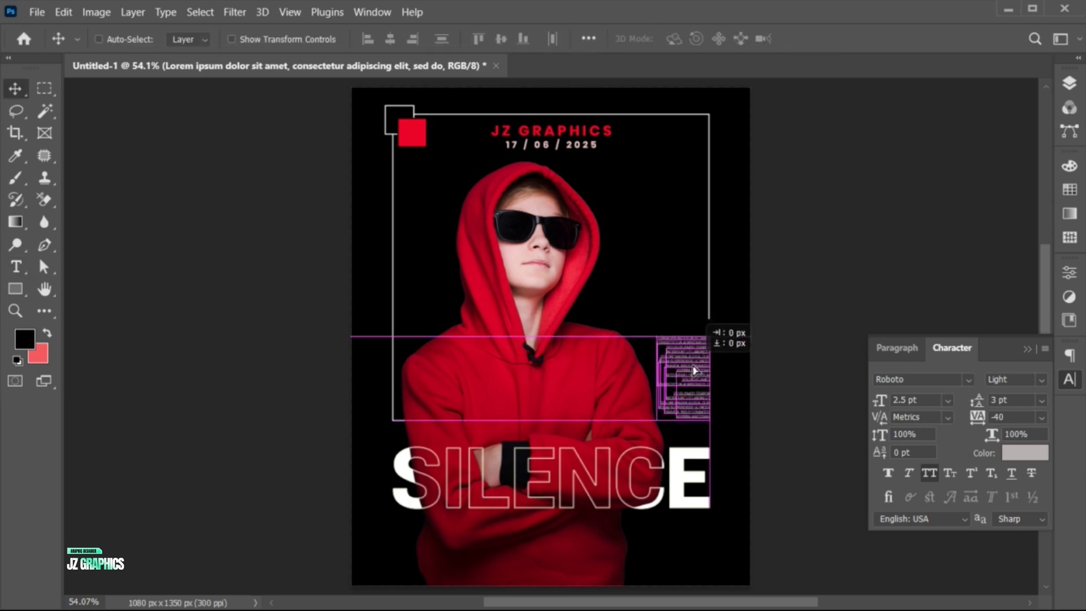
Step: Return to the Layers panel and select the Rectangle 1 frame layer
left_click(1070, 379)
left_click(1068, 86)
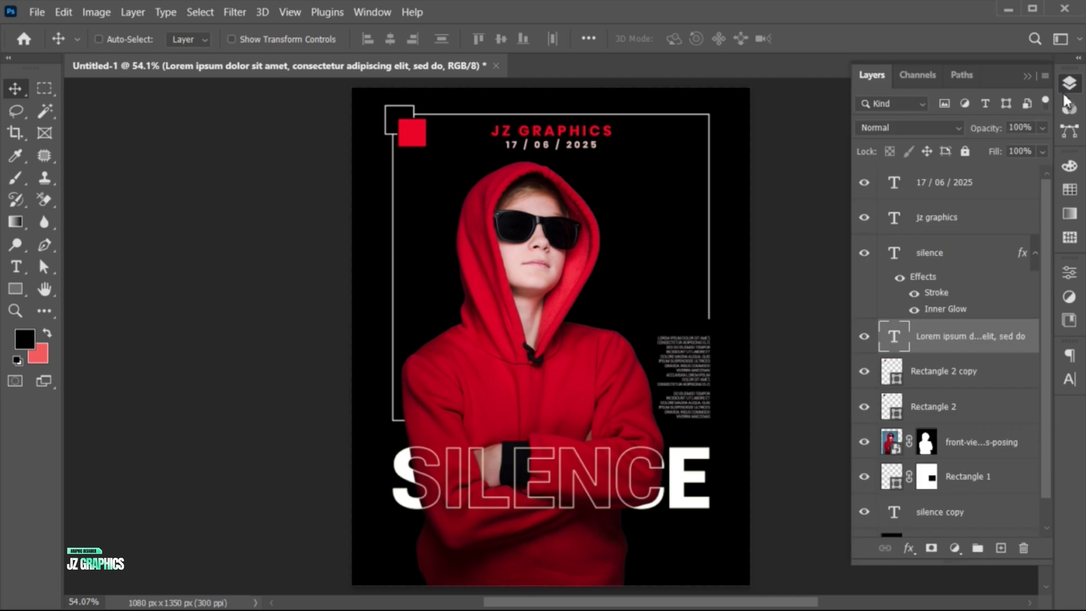
left_click(996, 483)
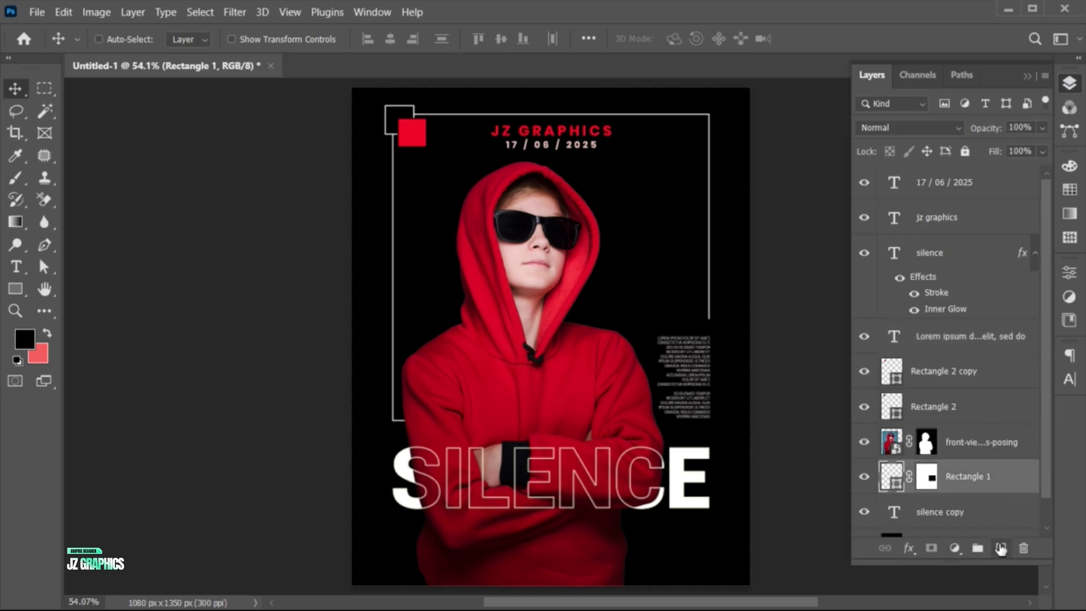
Step: Add a new layer above the frame and choose a large soft round brush
left_click(1000, 547)
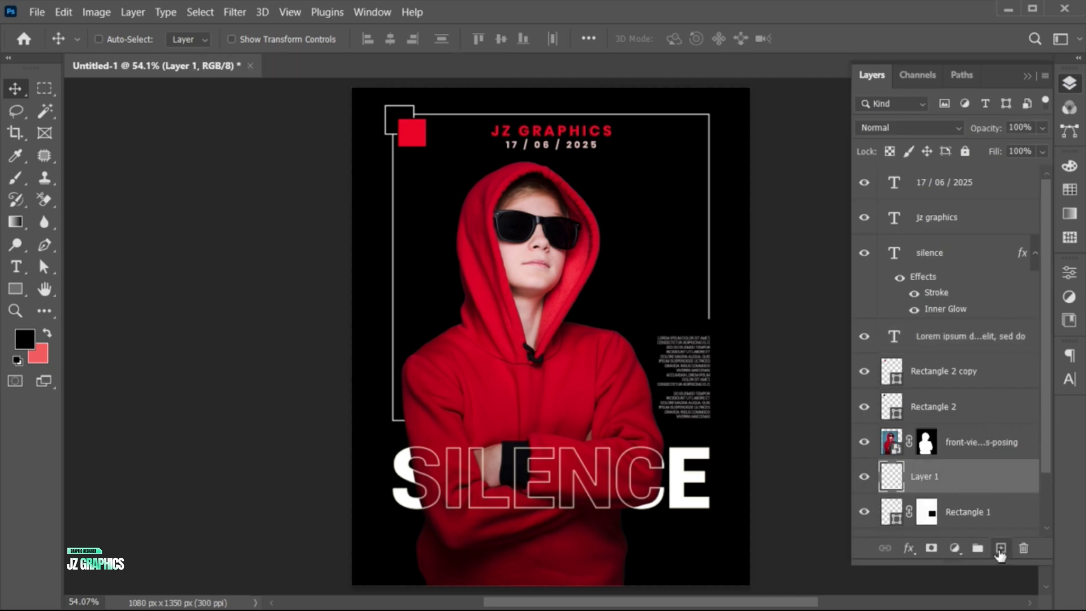
left_click(16, 176)
left_click(124, 37)
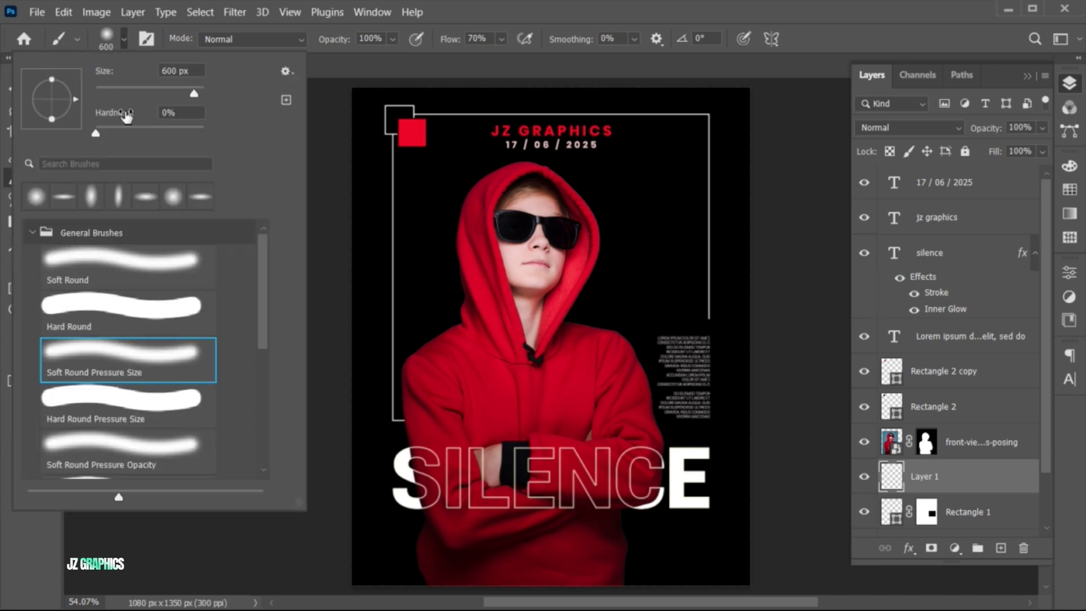
left_click(127, 39)
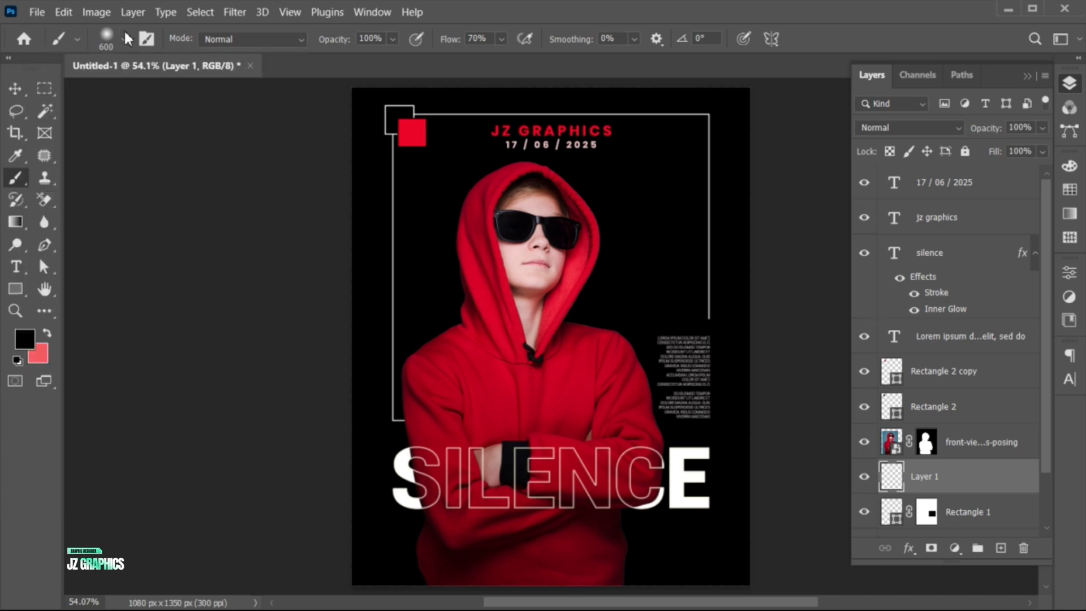
Step: Paint a red ff0000 glow behind the boy and set the layer to 90% opacity
left_click(25, 340)
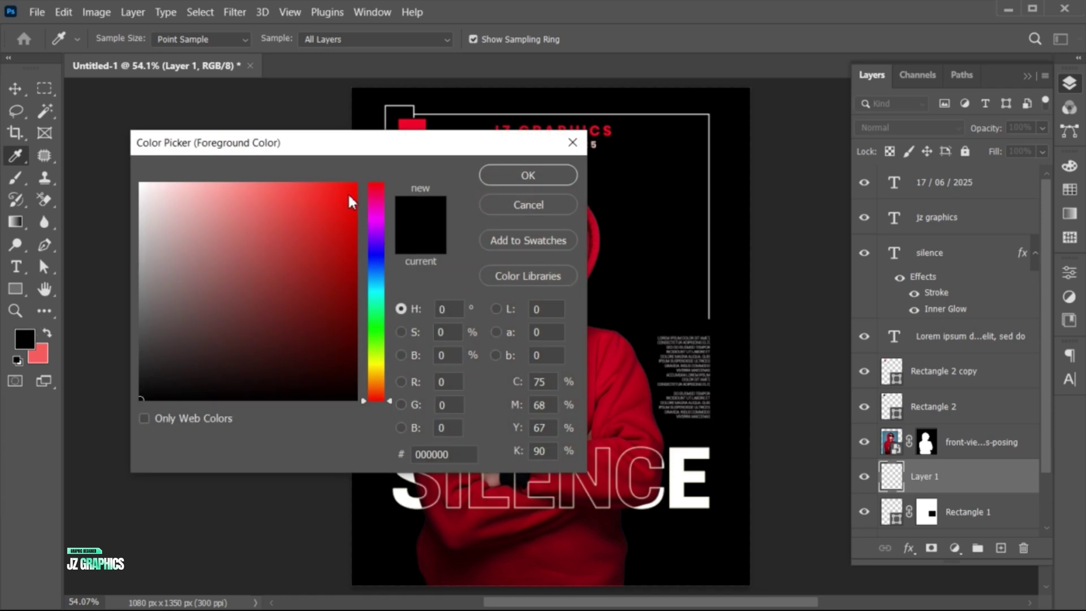
left_click(356, 185)
left_click(546, 175)
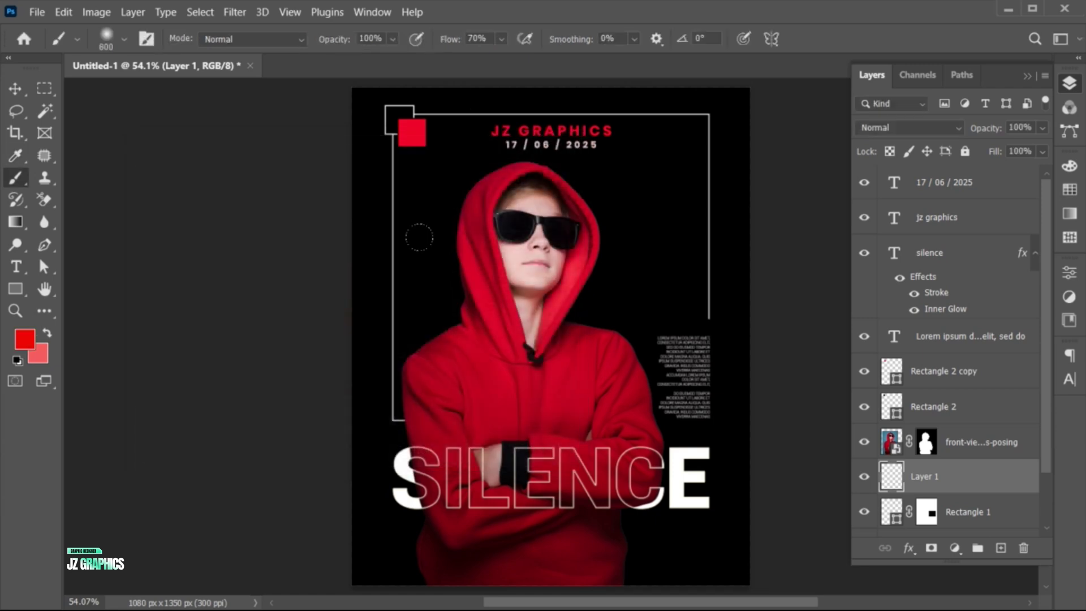
left_click(523, 340)
key("v")
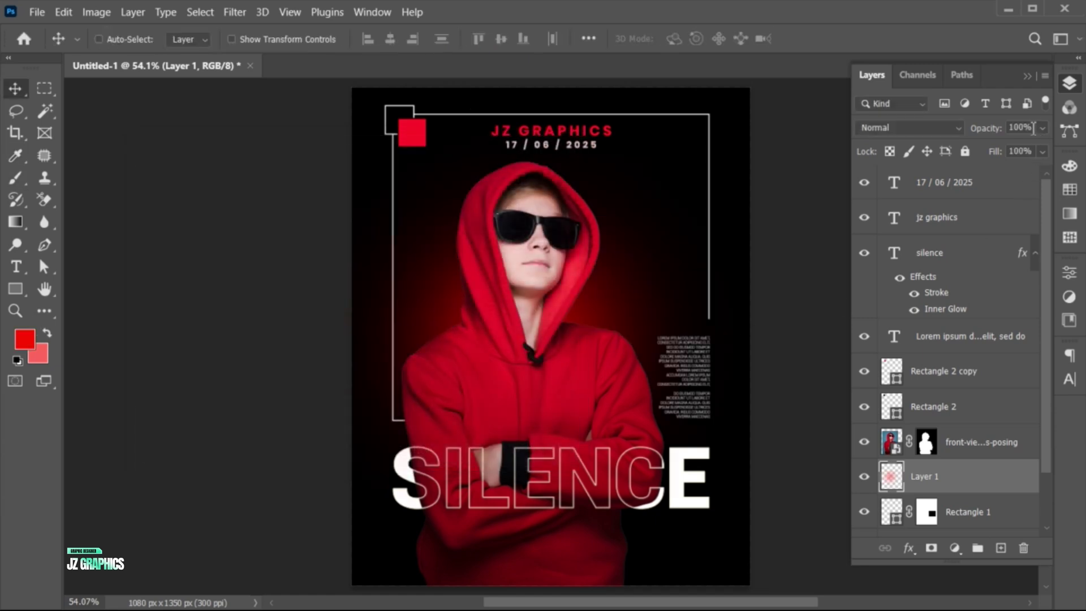
key("9")
Step: Place the social icons at the bottom right, scaled to about 30%
left_click(980, 185)
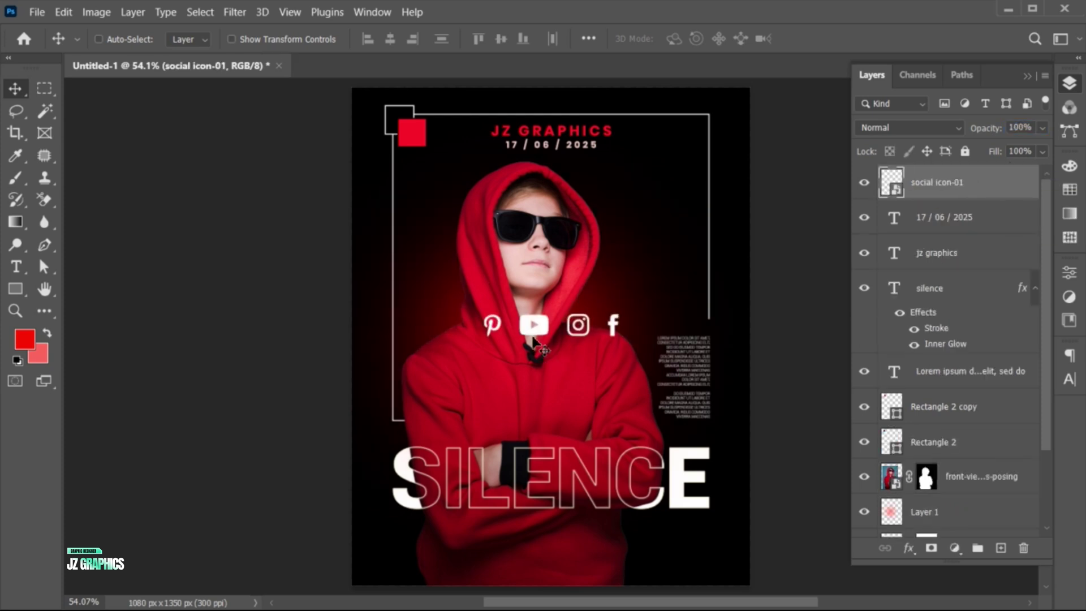
left_click_drag(553, 323, 641, 533)
left_click_drag(719, 572, 681, 525)
key("Return")
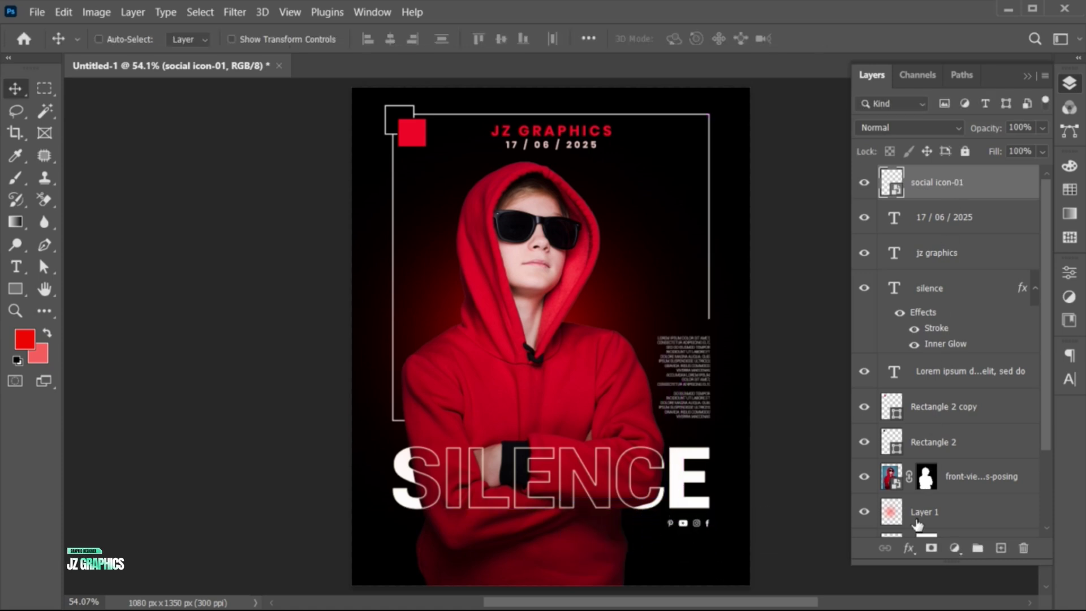
Step: Tint the social icons bright red (#e0001f) with a Color Overlay effect
left_click(908, 546)
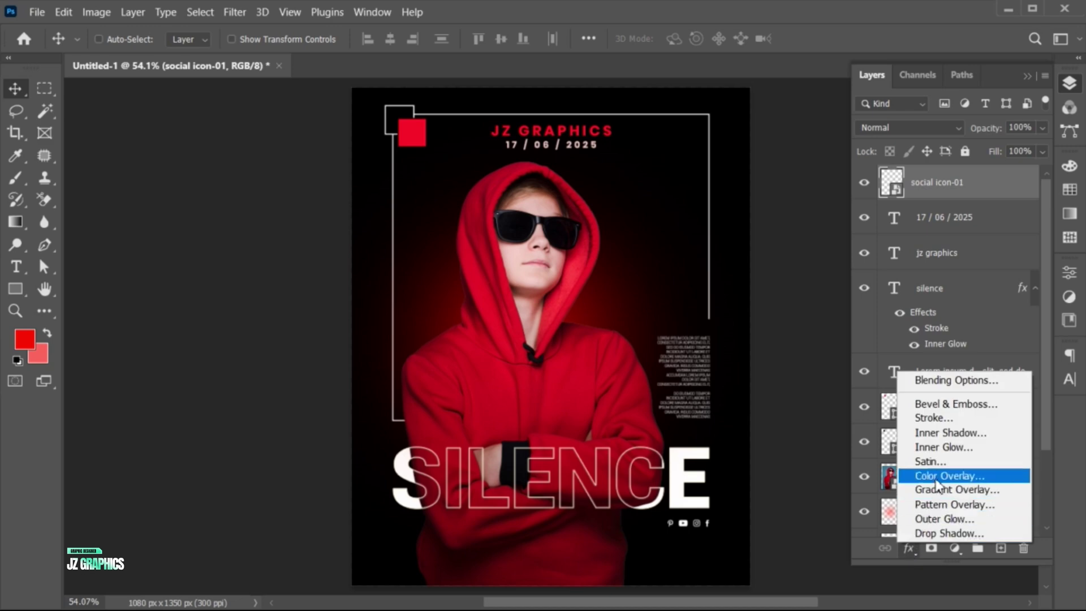
left_click(935, 477)
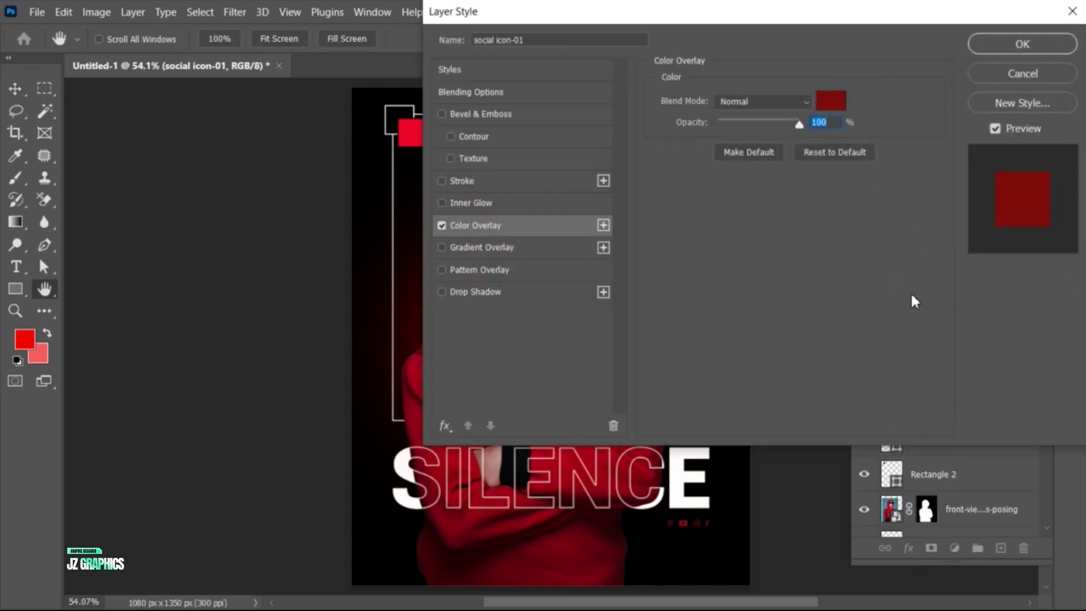
left_click(831, 101)
left_click_drag(472, 142, 842, 52)
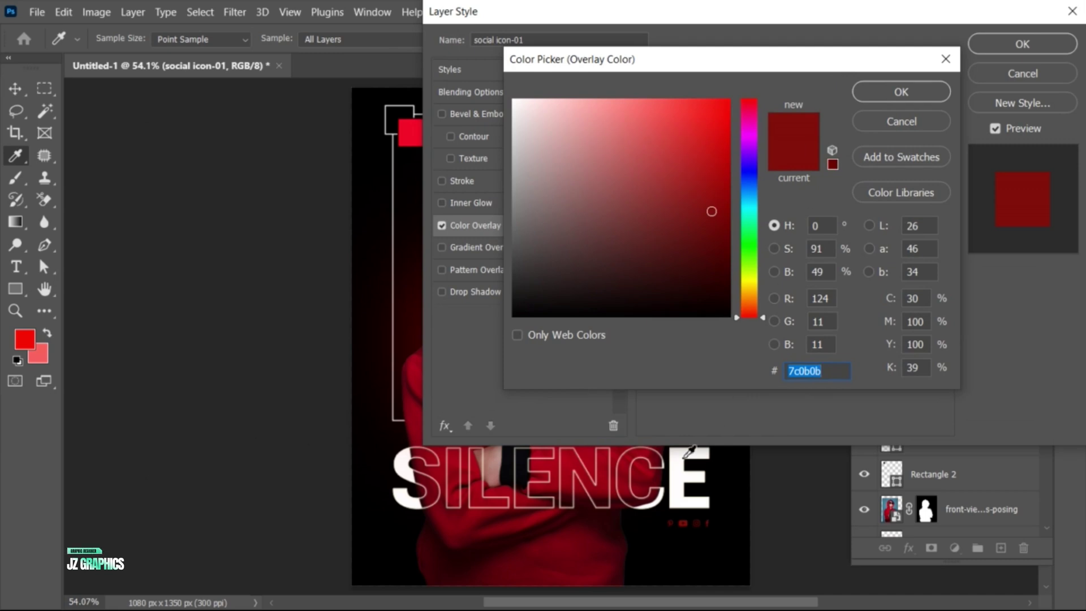
left_click(552, 534)
left_click_drag(717, 189, 732, 123)
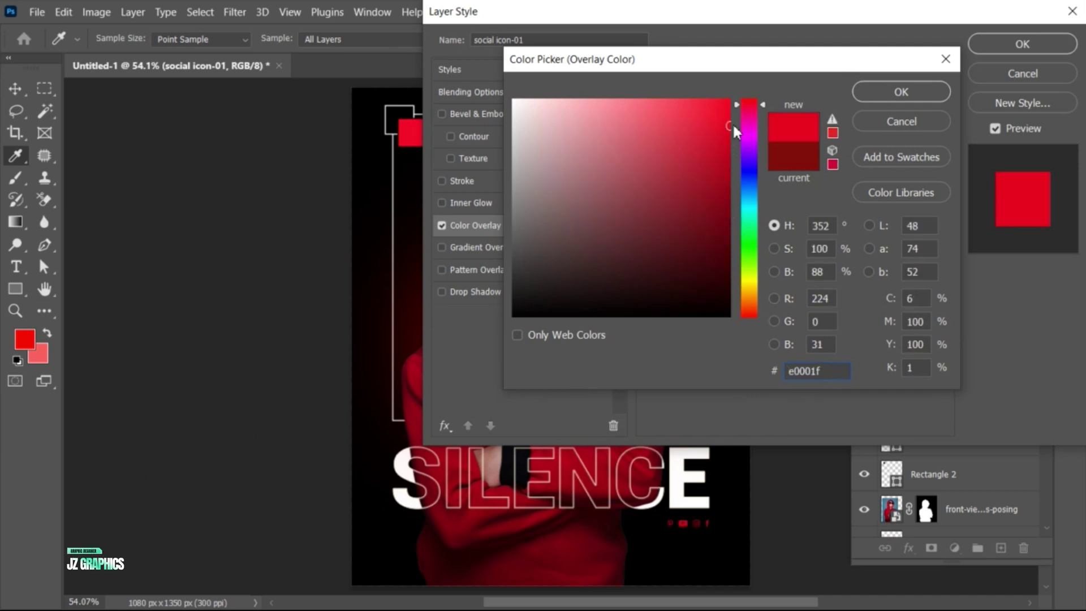
left_click(919, 86)
left_click(1017, 44)
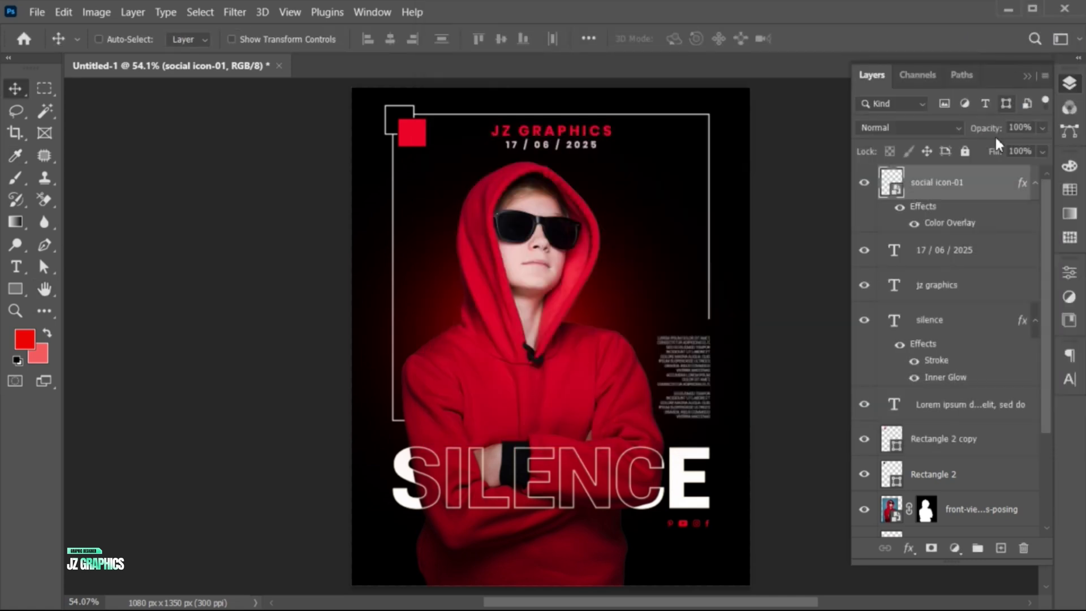
scroll(977, 396, "down", 3)
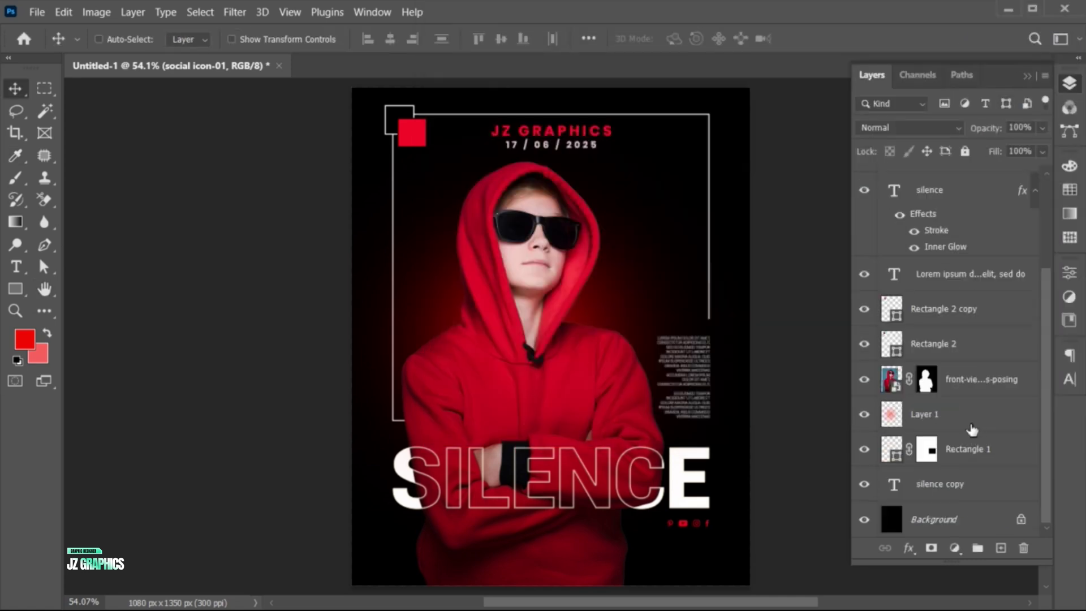
Step: Add a cfc9c9 light-grey Solid Color fill layer above Layer 1
left_click(971, 430)
left_click(954, 547)
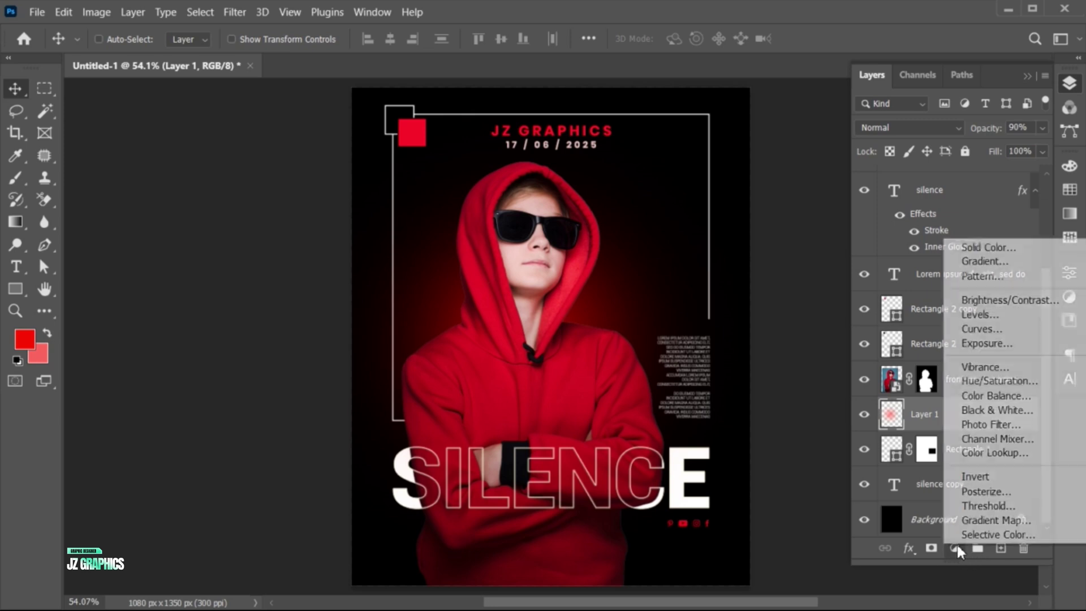
left_click(987, 248)
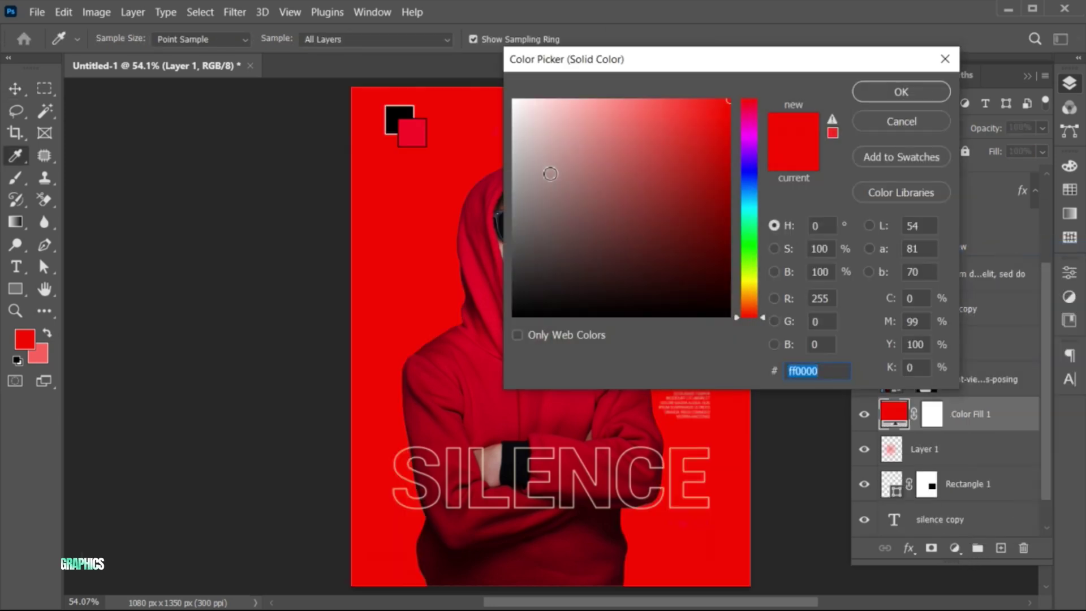
type("cfc9c9")
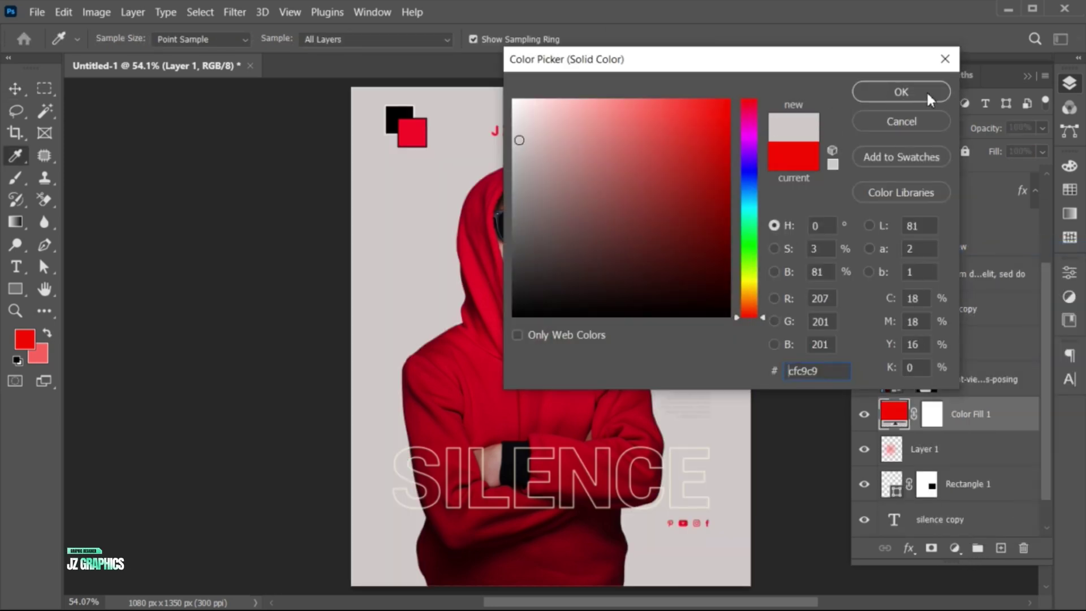
left_click(928, 96)
Step: Convert Color Fill 1 to a smart object and apply Add Noise at 18.23%
right_click(967, 421)
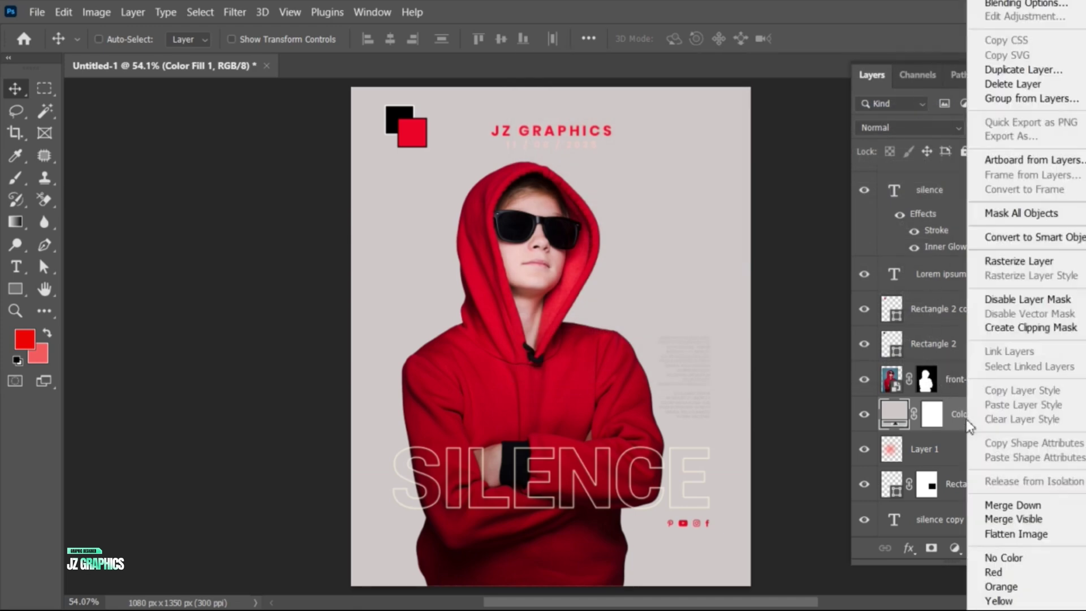
left_click(1006, 240)
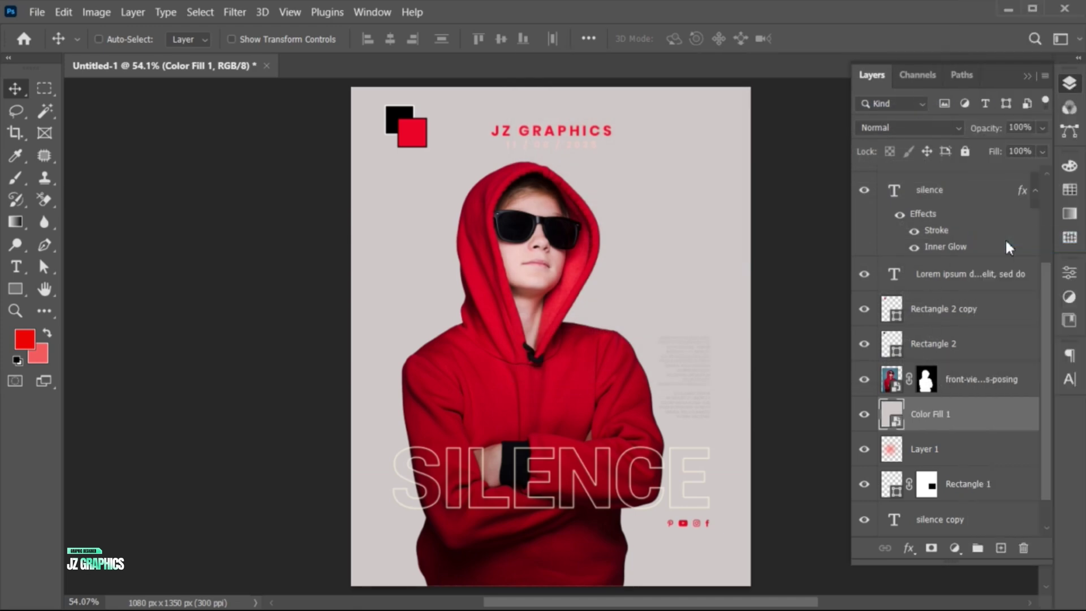
left_click(242, 16)
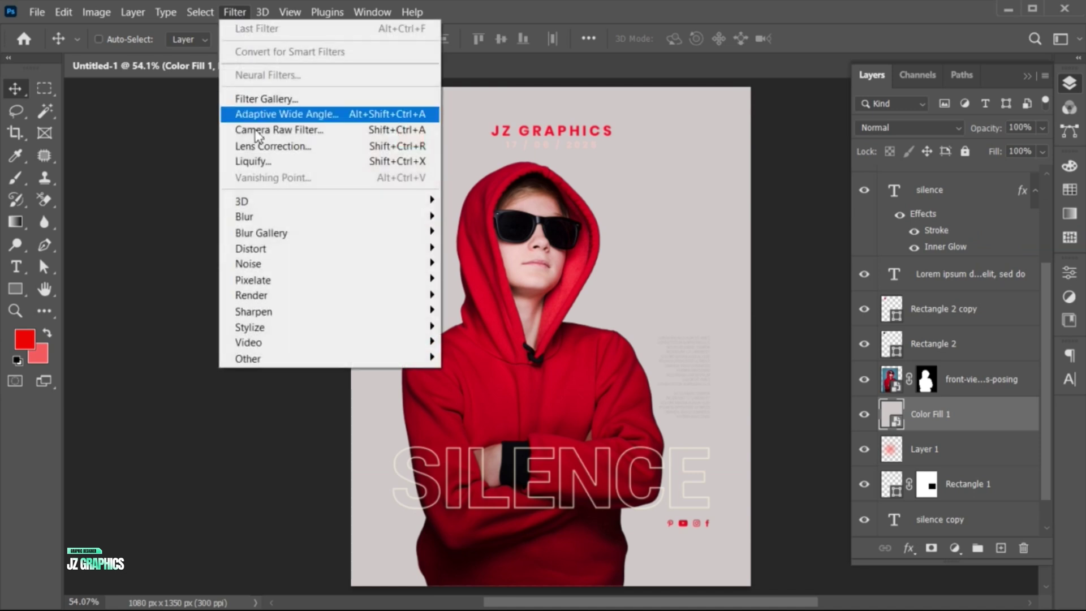
mouse_move(284, 265)
left_click(496, 265)
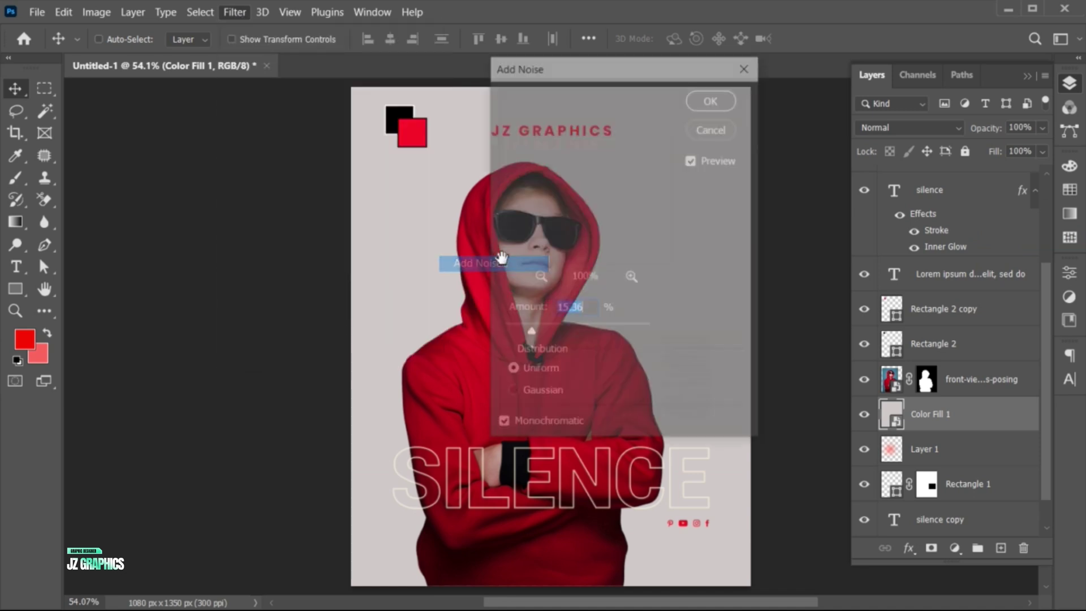
left_click_drag(533, 332, 534, 335)
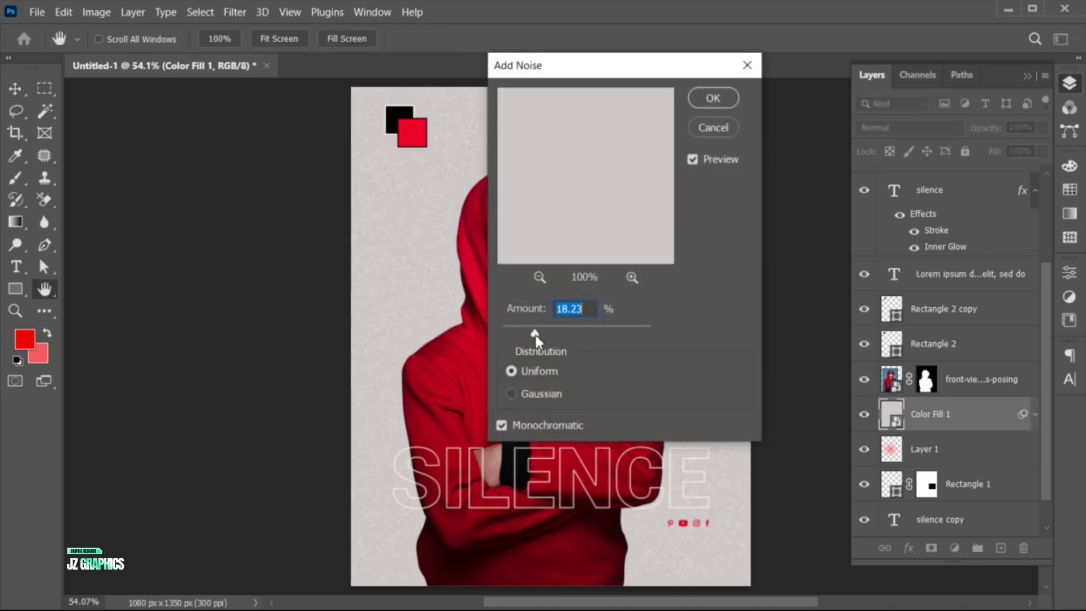
left_click(721, 99)
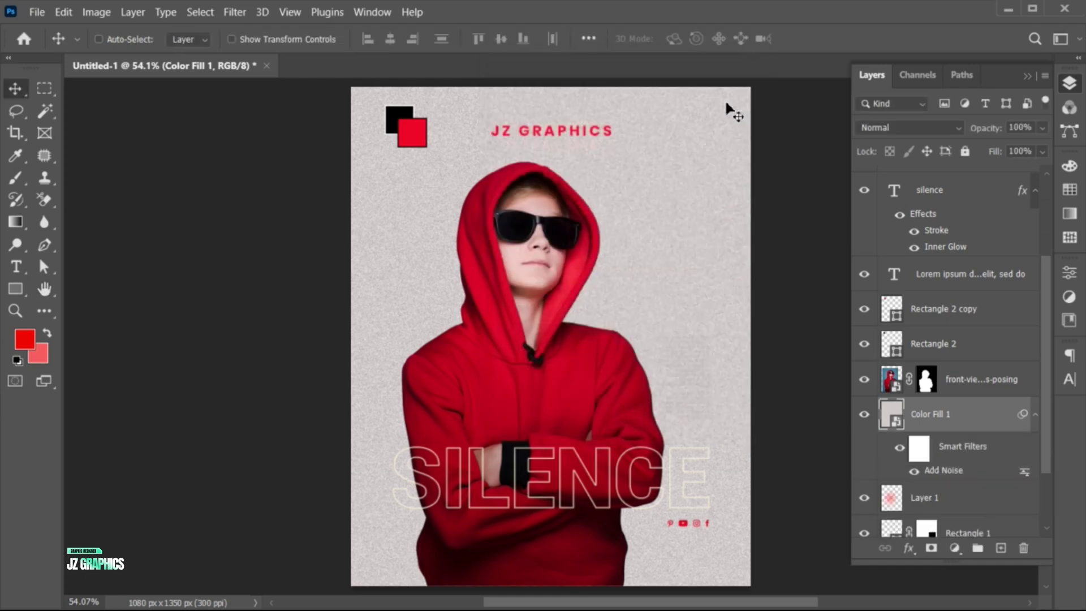
Step: Set Color Fill 1's blend mode to Overlay
left_click(952, 129)
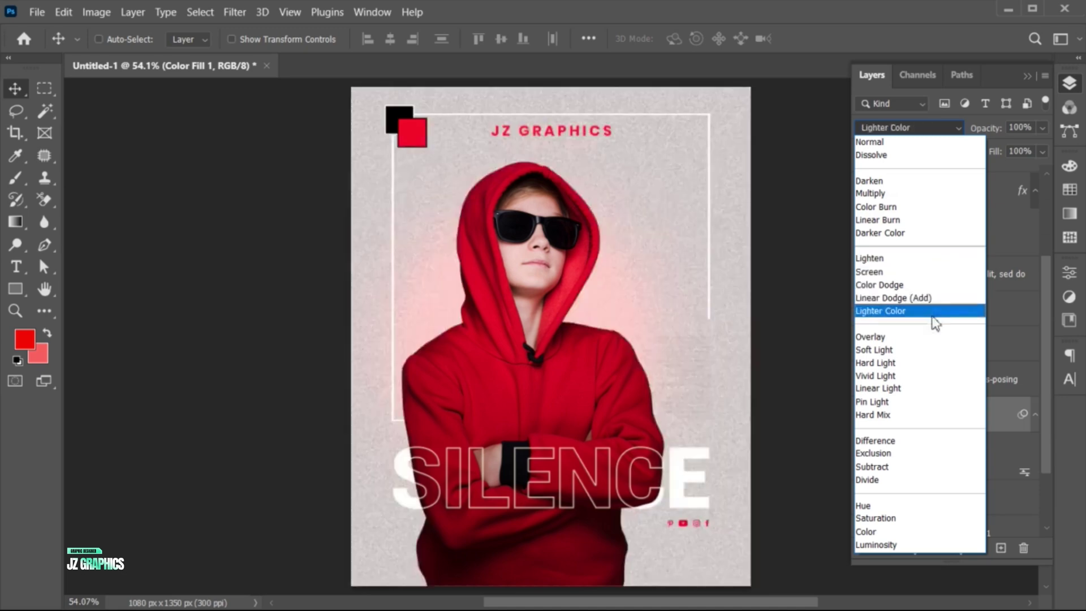
left_click(930, 338)
left_click(931, 345)
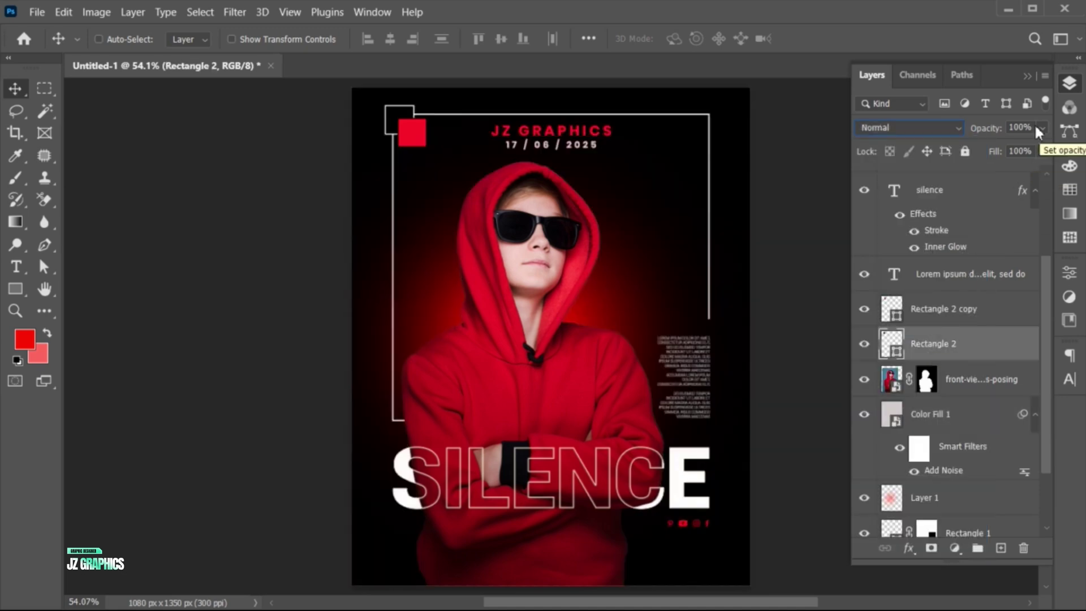
Step: Set Rectangle 2 to 80% opacity and hide the panels to view the poster
left_click(1000, 125)
type("80")
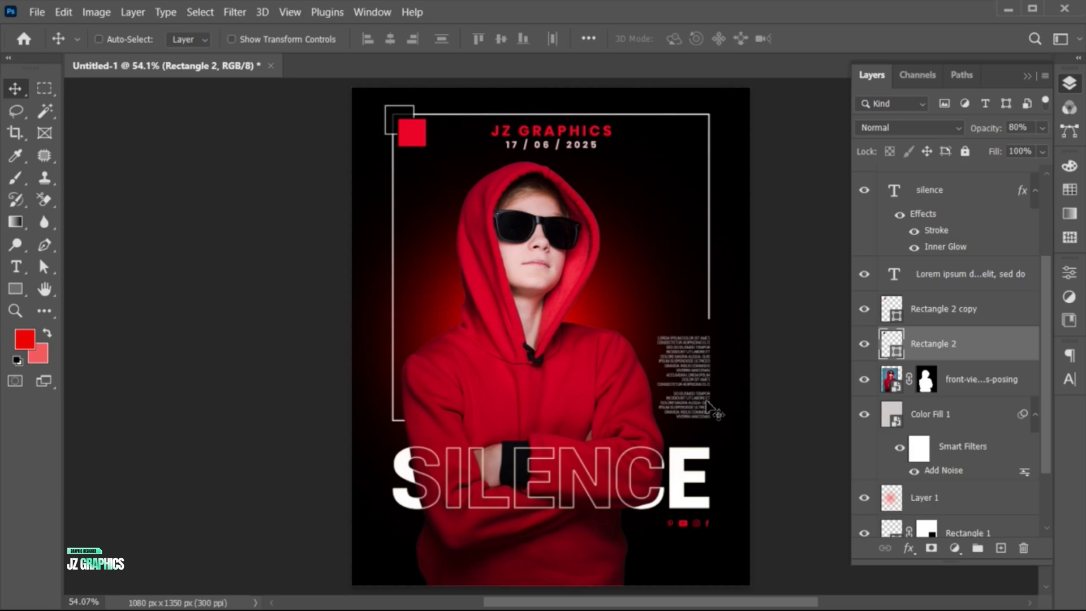
key("F7")
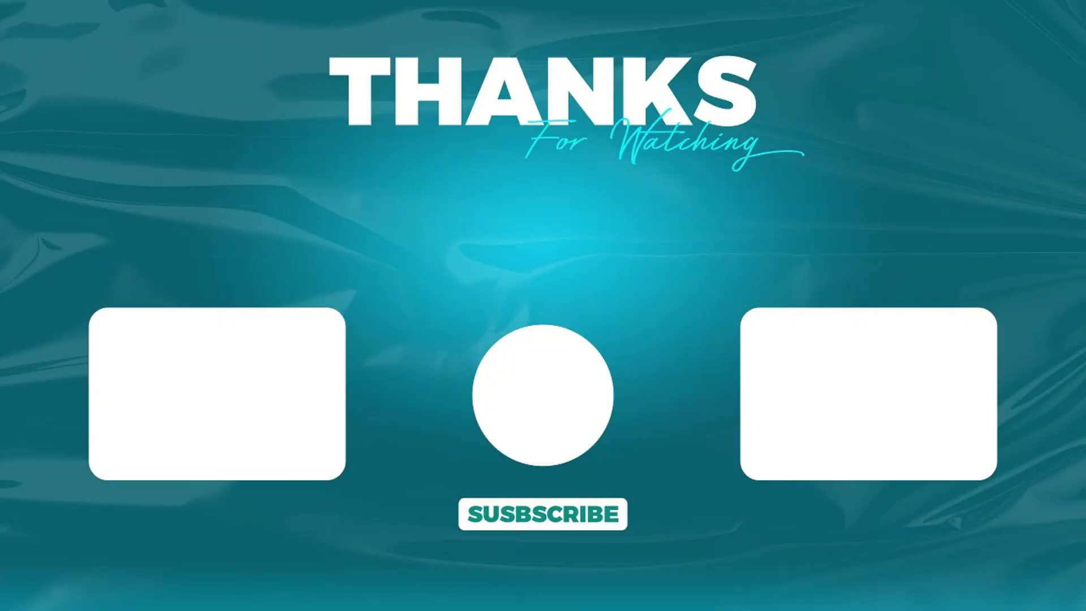